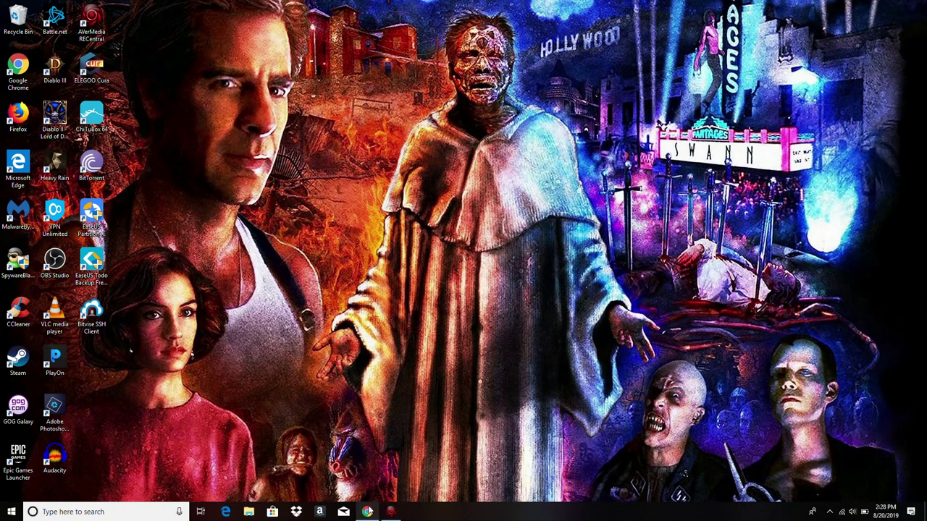
Step: Download the Raspberry Pi 2/3 image from the RetroPie download page and bring up the Downloads folder
click(367, 512)
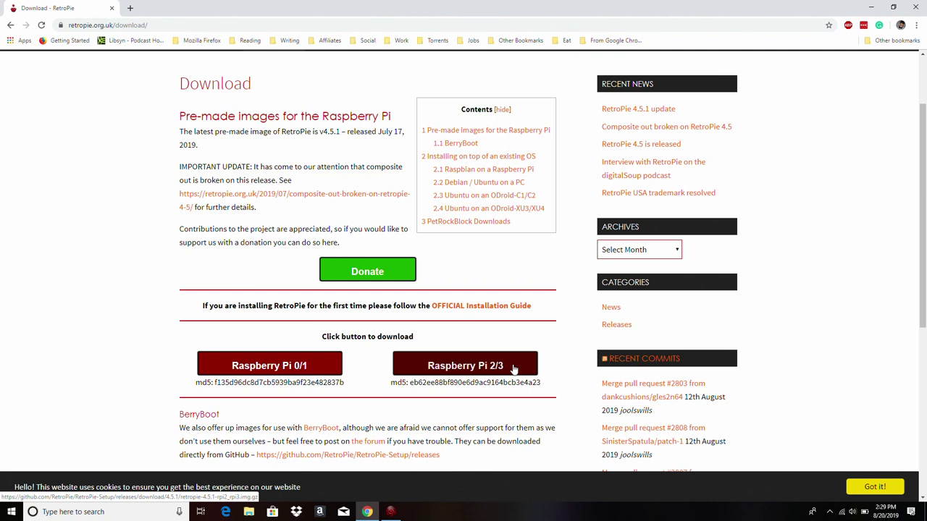
click(513, 369)
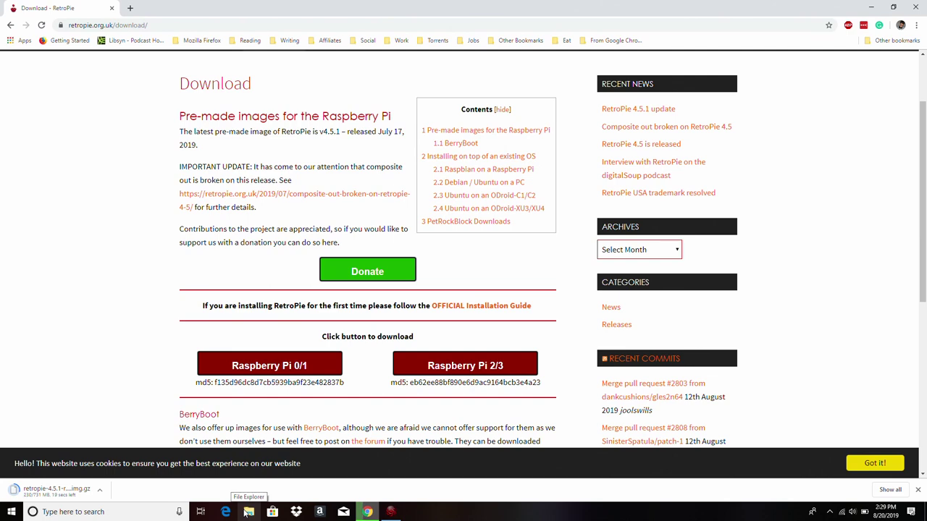
click(247, 512)
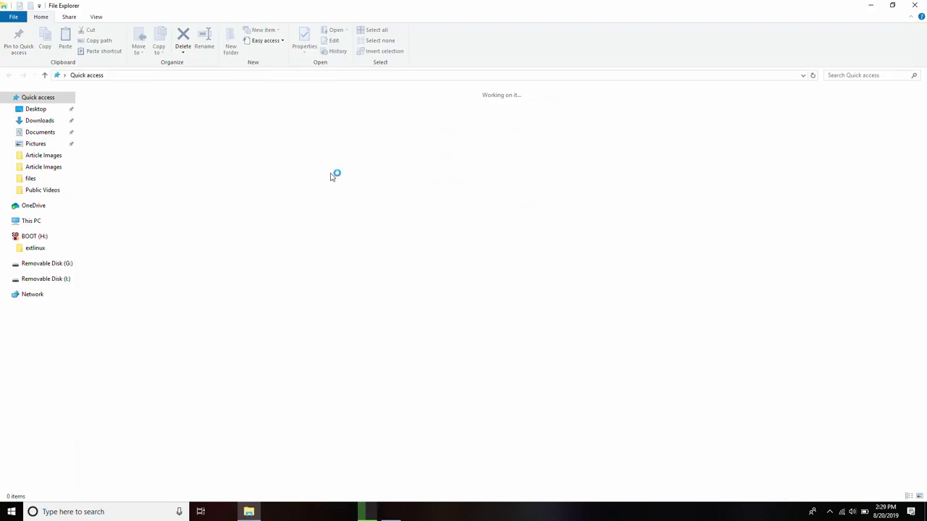
click(45, 120)
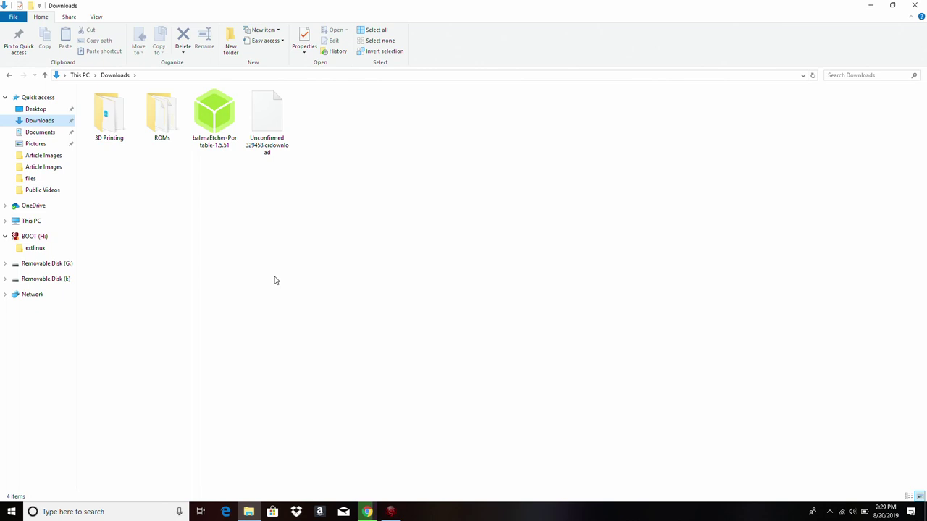
mouse_move(369, 512)
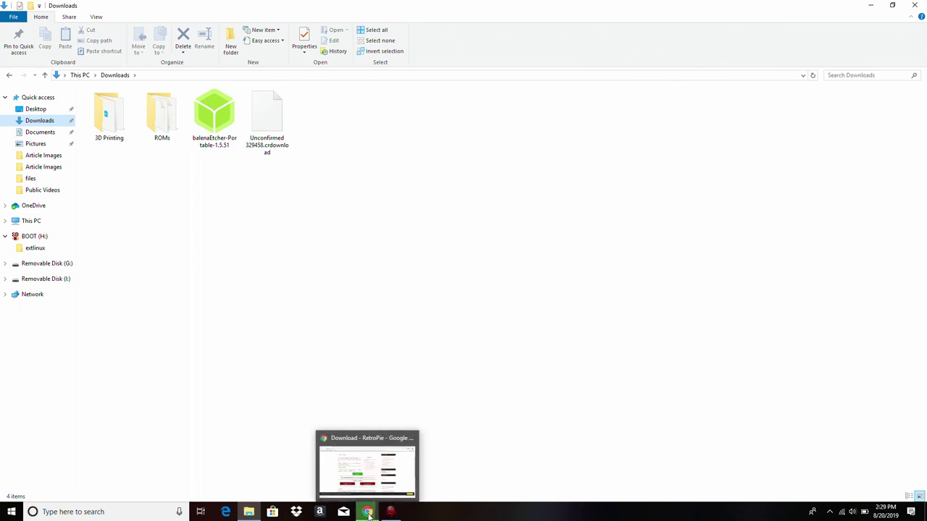
click(397, 464)
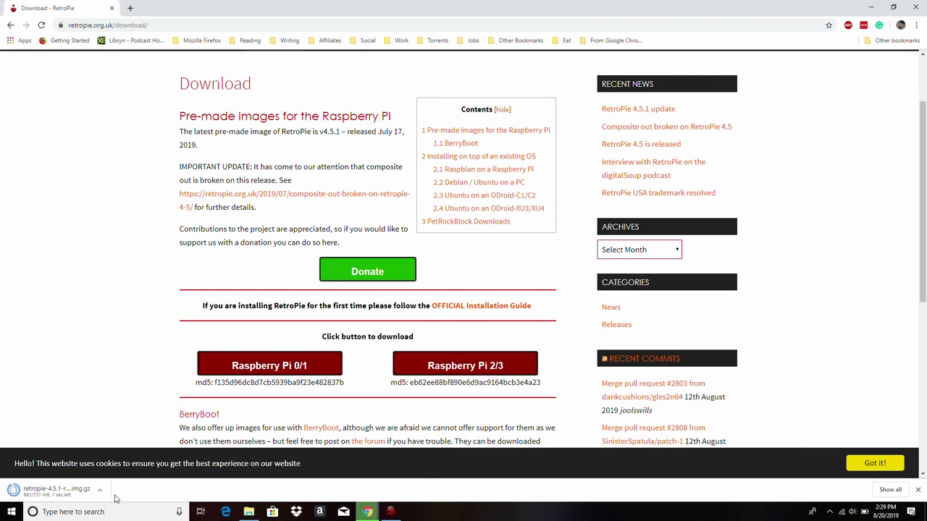
click(869, 6)
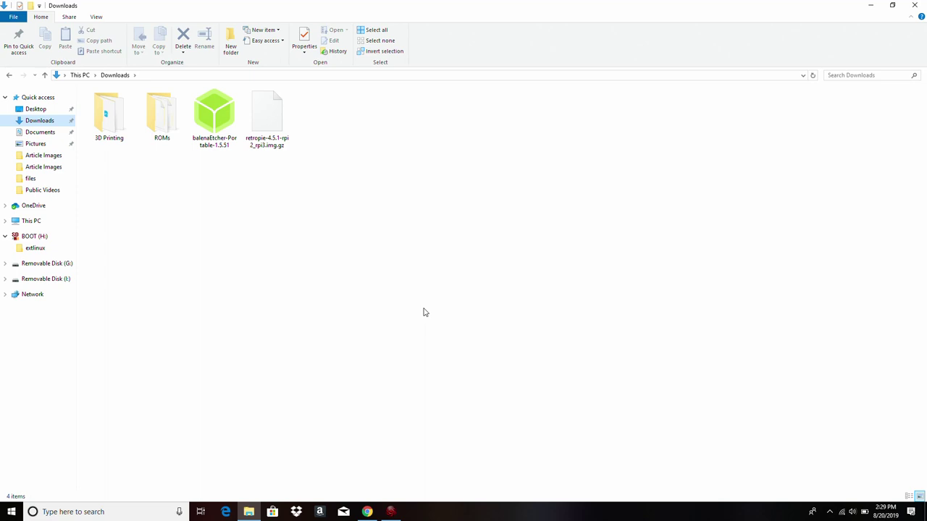
Step: Extract retropie-4.5.1-rpi2_rpi3.img.gz into the Downloads folder with 7-Zip
right_click(265, 122)
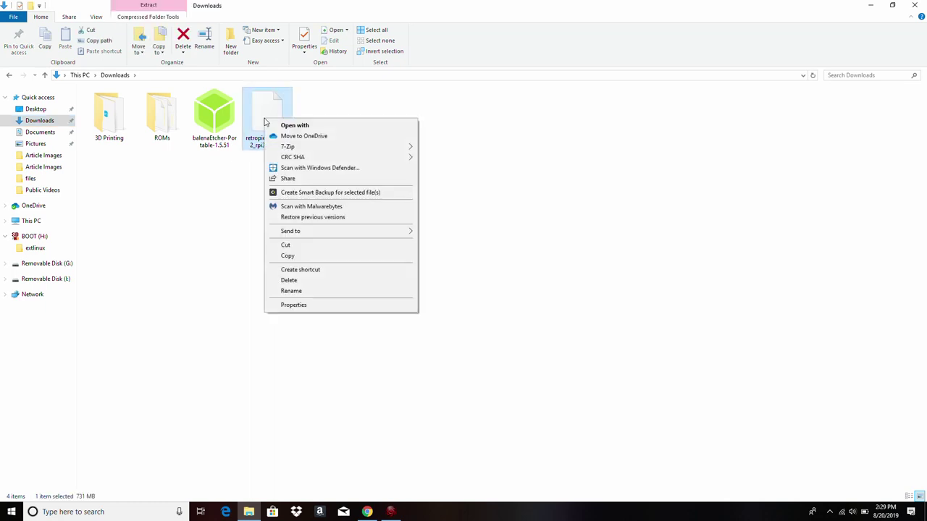
mouse_move(287, 147)
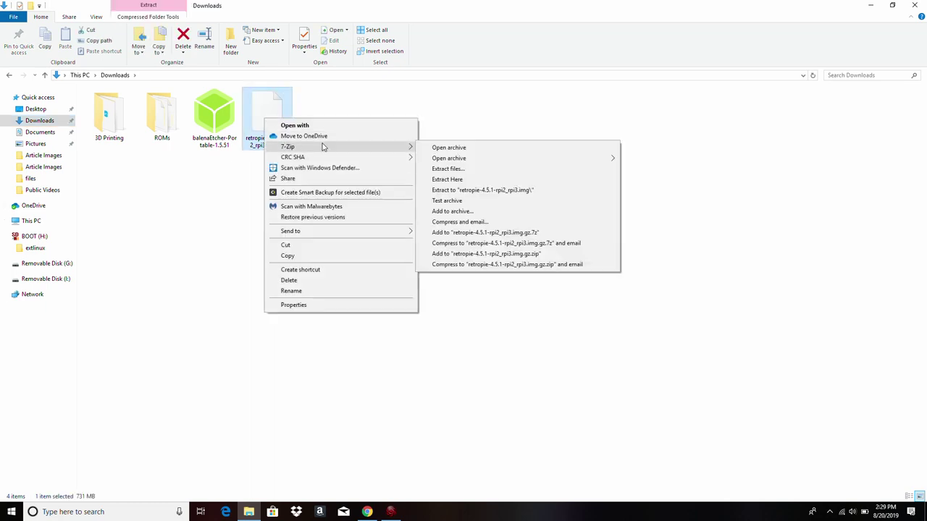
click(445, 179)
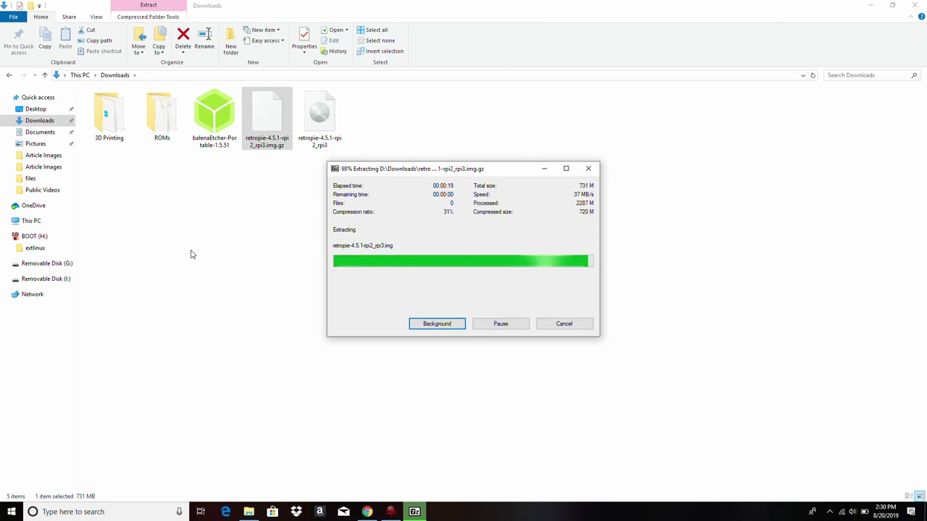
click(192, 254)
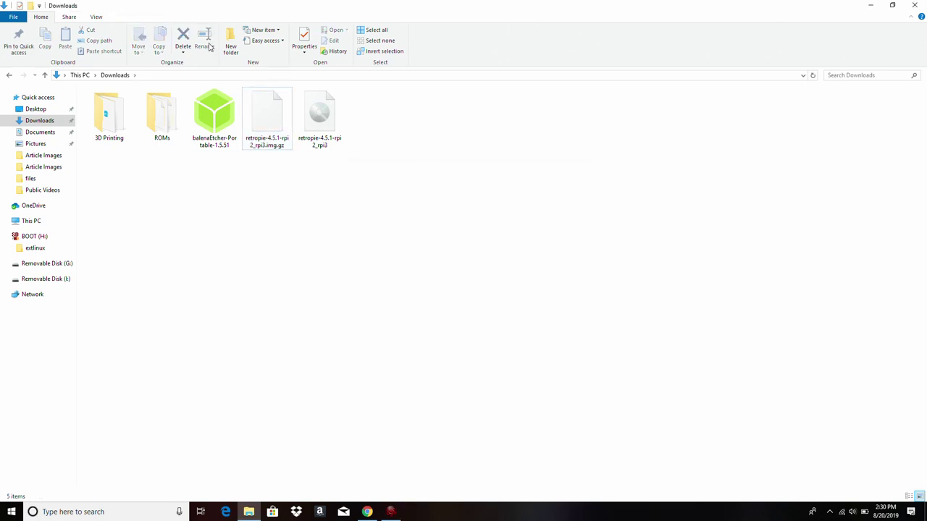
Step: Launch balenaEtcher and flash the extracted retropie-4.5.1-rpi2_rpi3 image onto the SDHC card, allowing the requested system changes
double_click(213, 102)
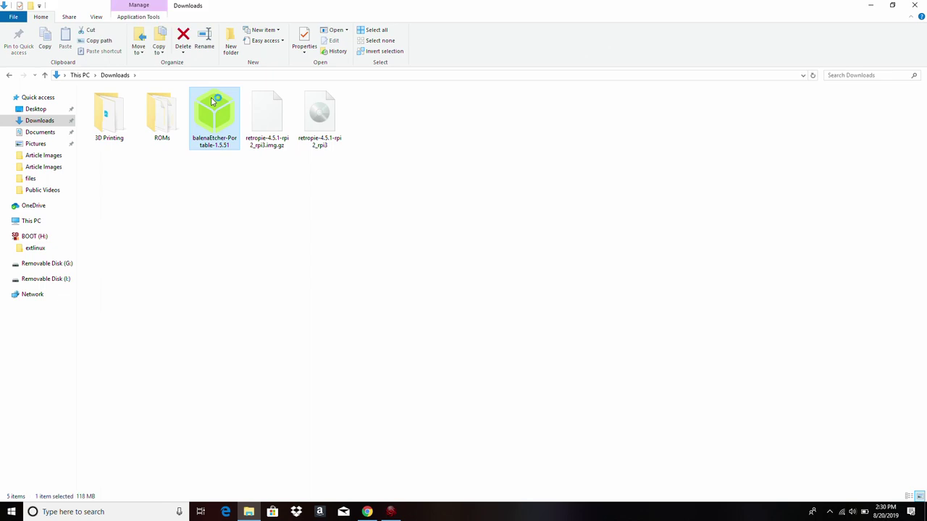
click(870, 4)
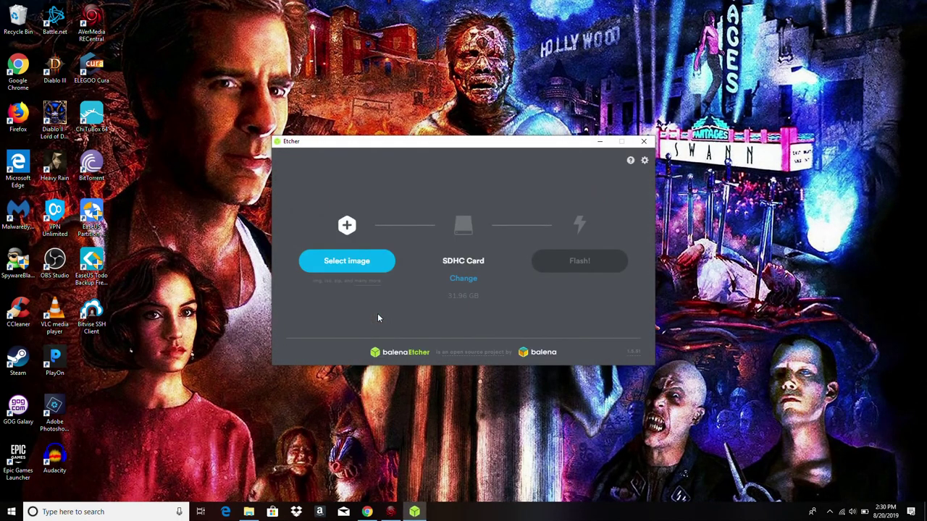
click(370, 265)
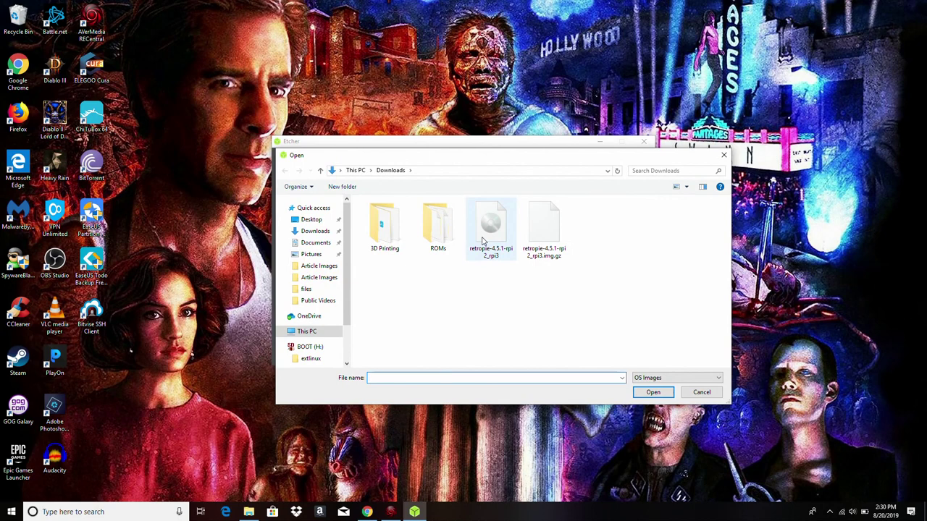
click(484, 241)
double_click(484, 241)
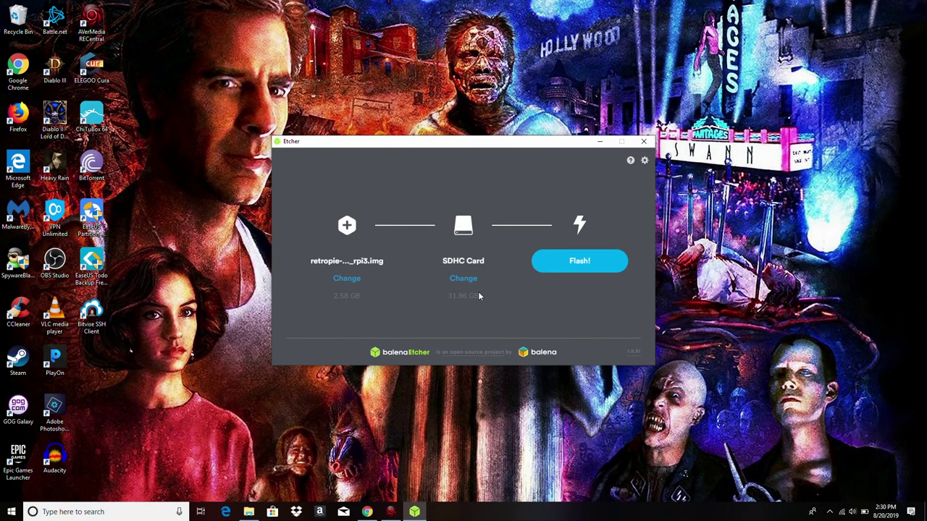
click(569, 268)
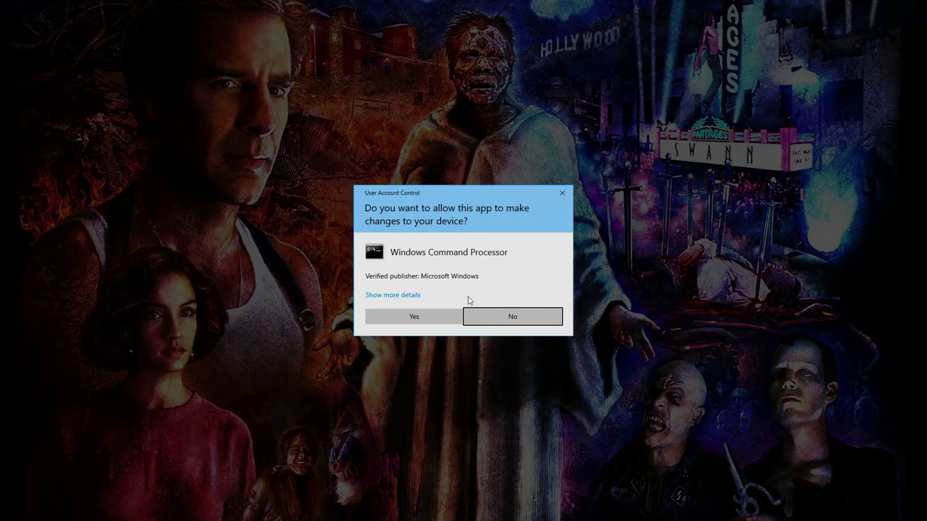
click(415, 316)
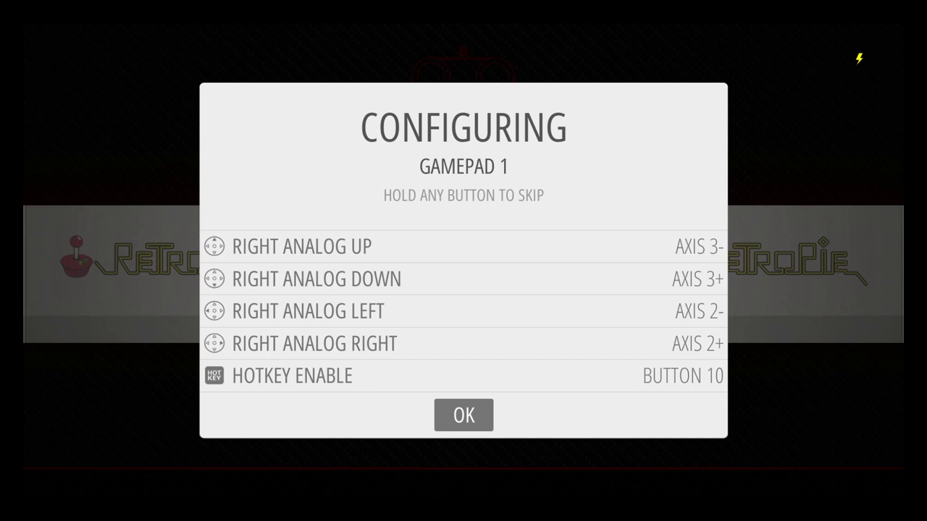
Step: Accept the gamepad button mapping in RetroPie and close the main menu
key(Return)
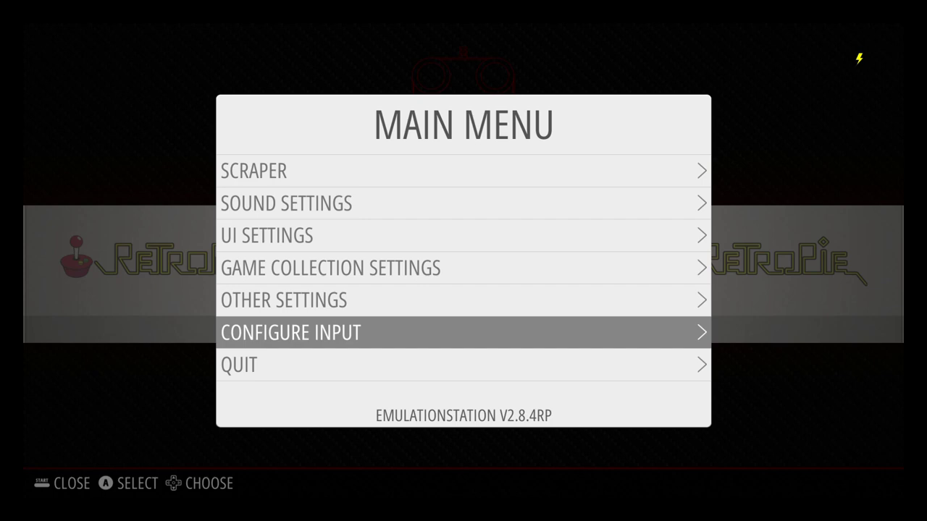
key(Escape)
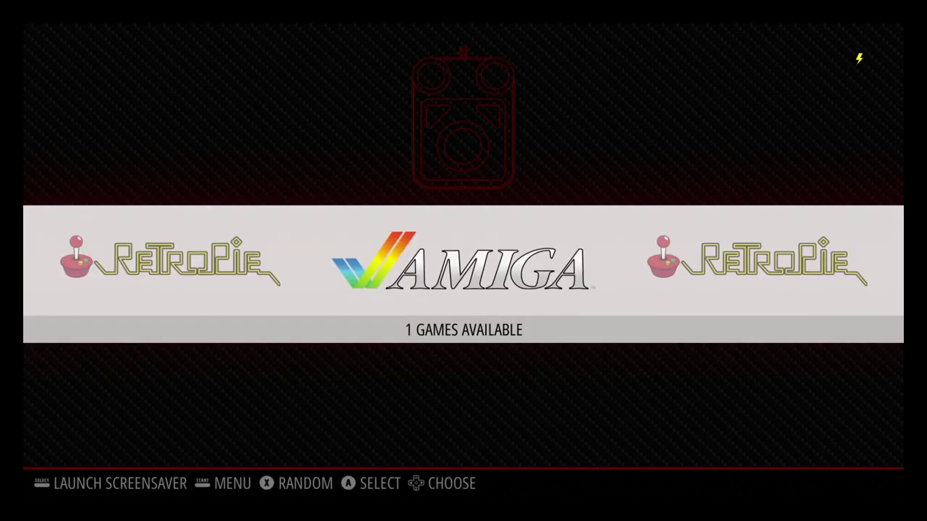
Step: View the Amiga system's game list and return to the system selection
key(Right)
key(Left)
key(Return)
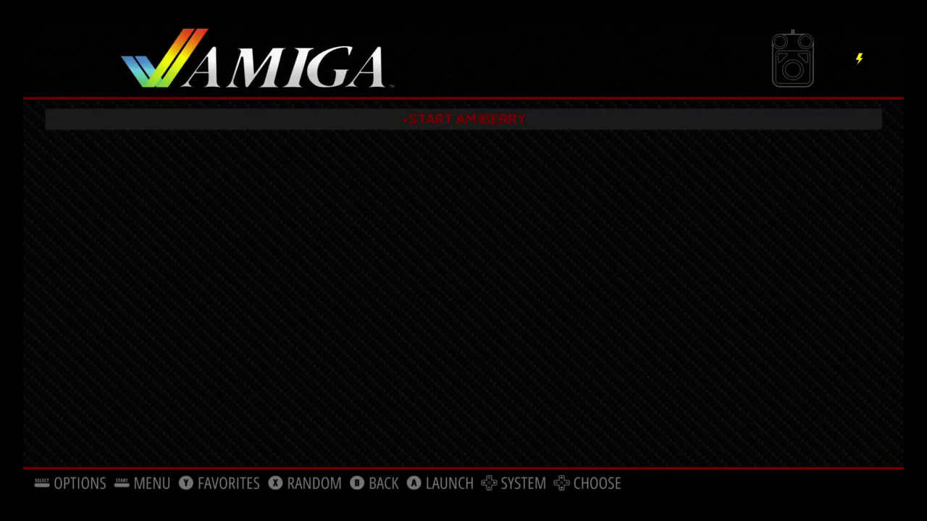
key(Escape)
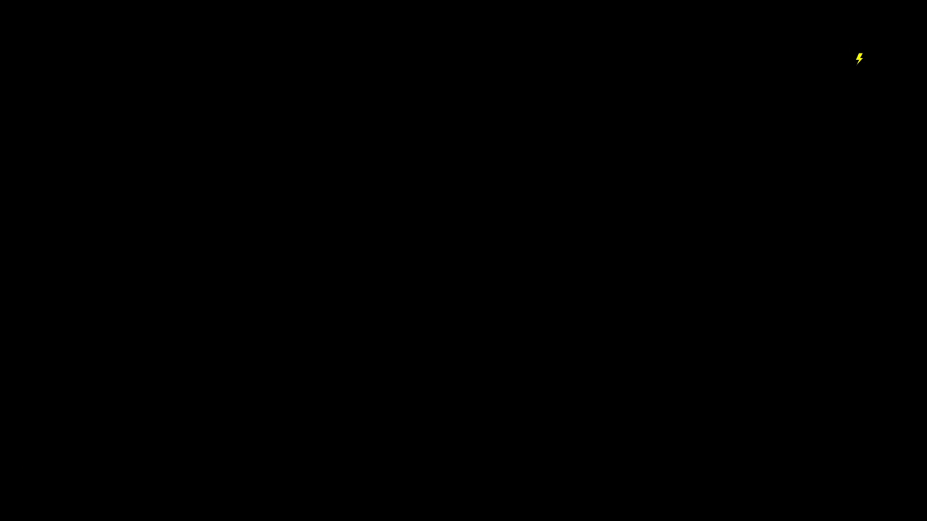
Step: Go through the options of the RetroPie configuration system and launch the WiFi settings
key(Right)
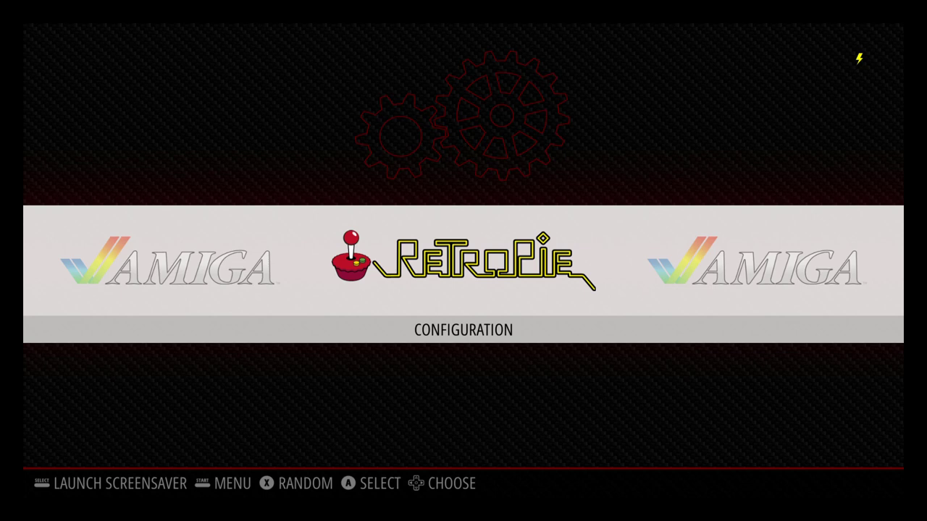
key(Return)
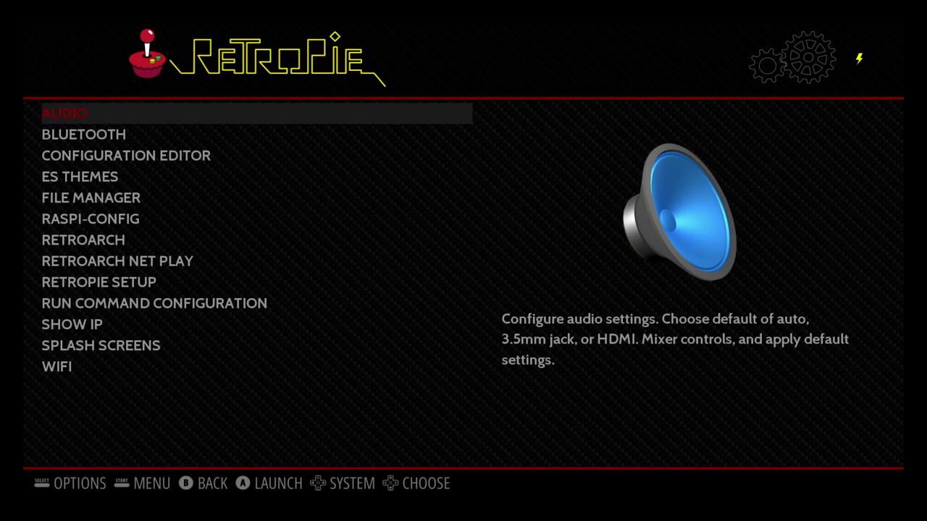
key(Down)
key(Down)
key(Down)
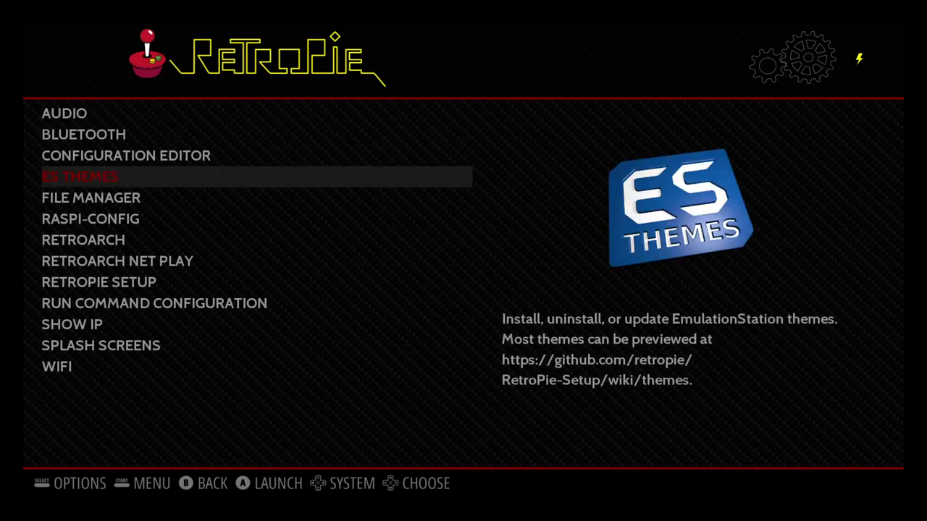
key(Down)
key(Down)
key(Down)
key(Down)
key(Down)
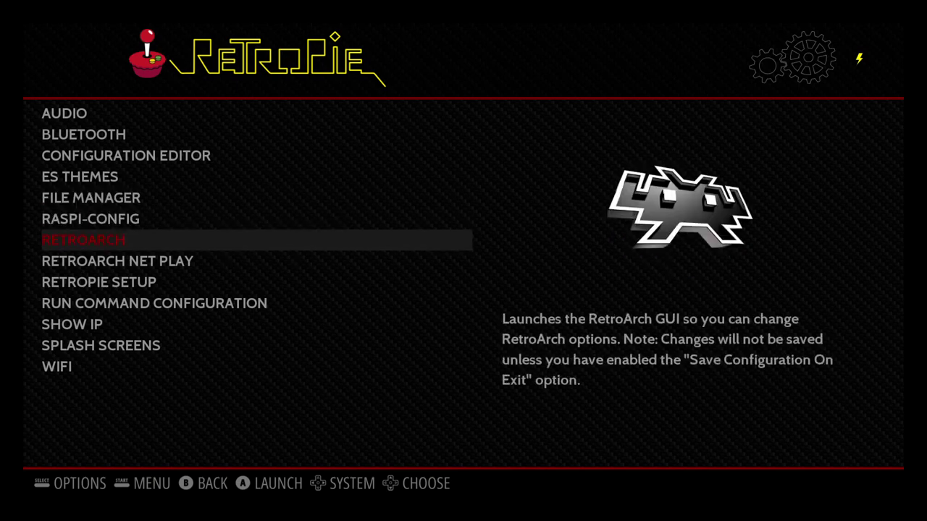
key(Down)
key(Down)
key(Down)
key(Down)
key(Down)
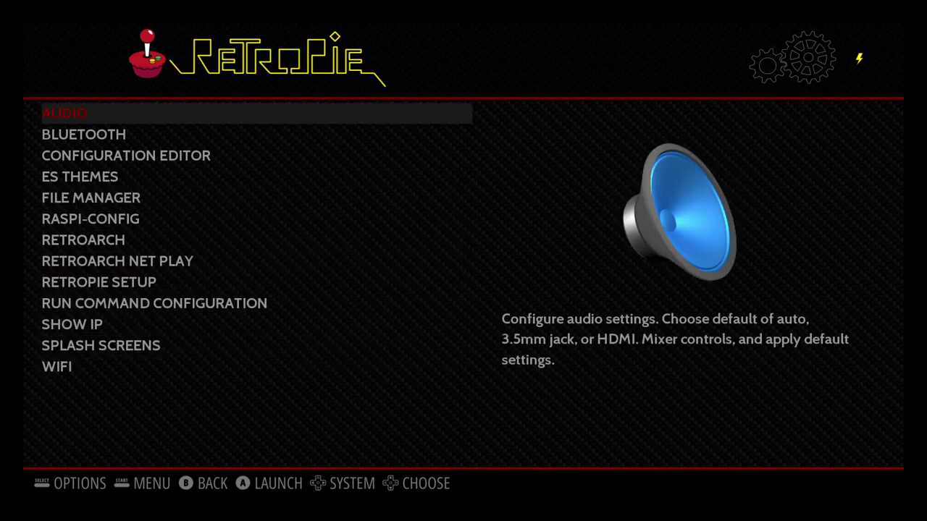
key(Up)
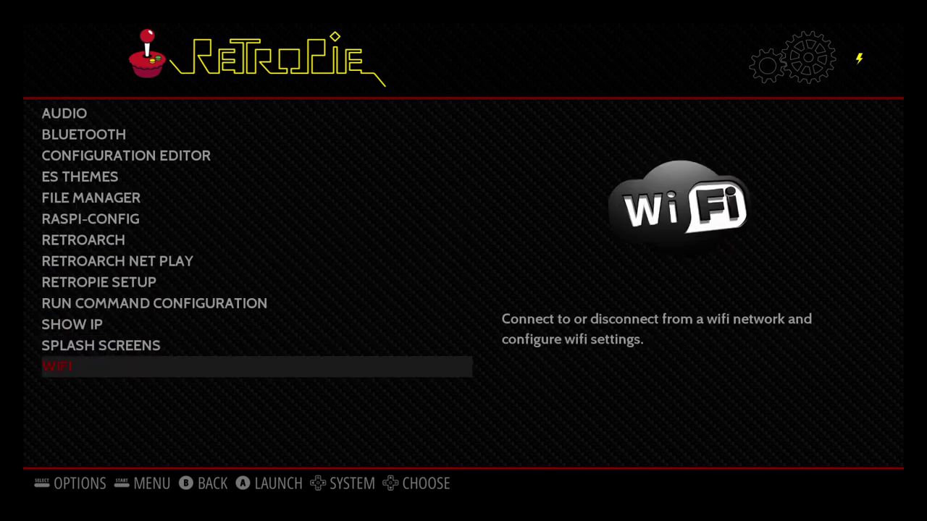
key(Return)
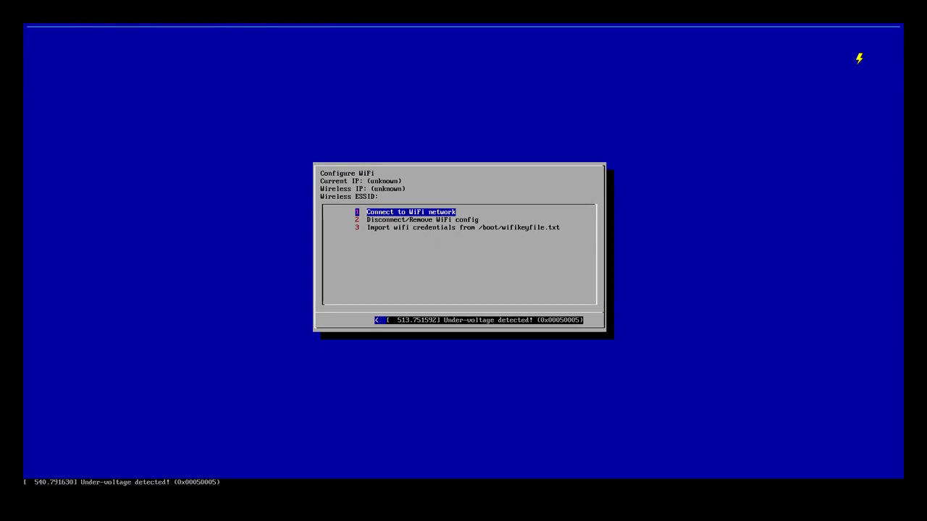
Step: Connect to the WiFi network Linksys021492, entering its WiFi key/password
key(Return)
key(Down)
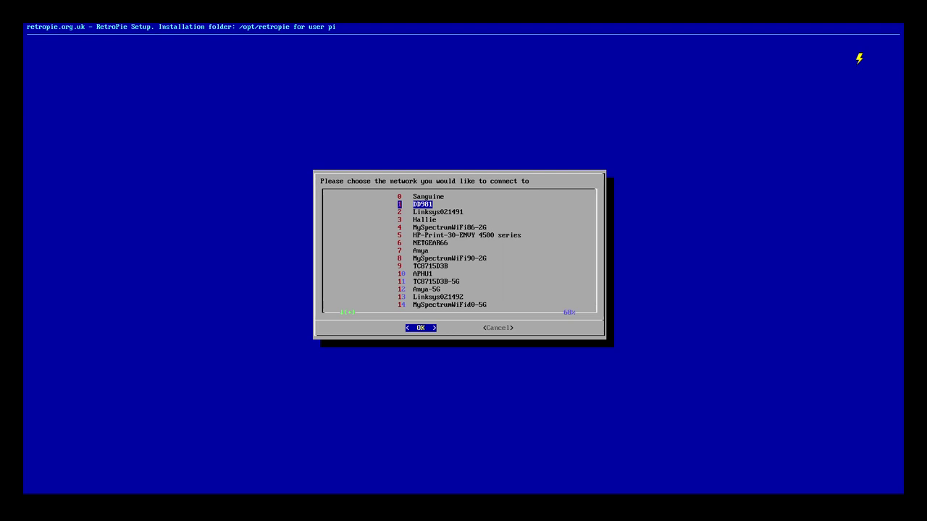
key(Down)
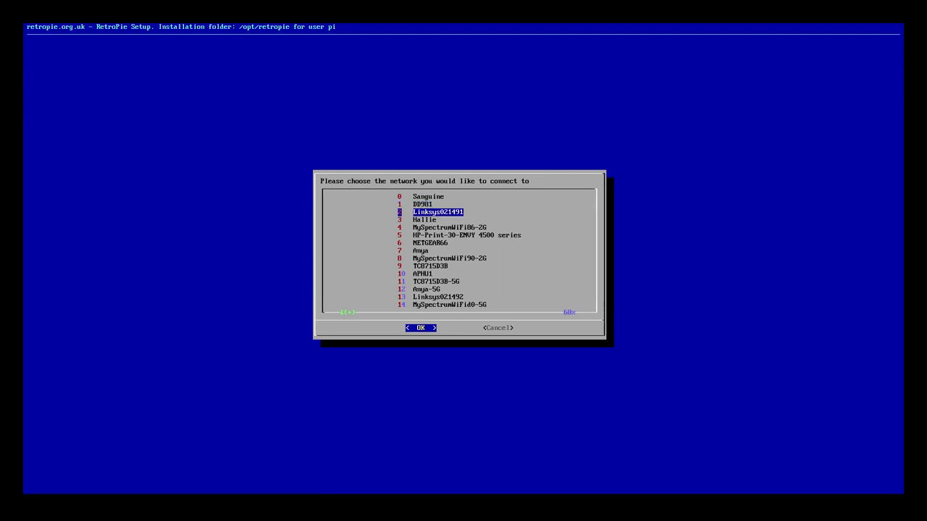
key(Right)
key(Down)
key(Down)
key(Down)
key(Down)
key(Down)
key(Down)
key(Down)
key(Down)
key(Down)
key(Down)
key(Down)
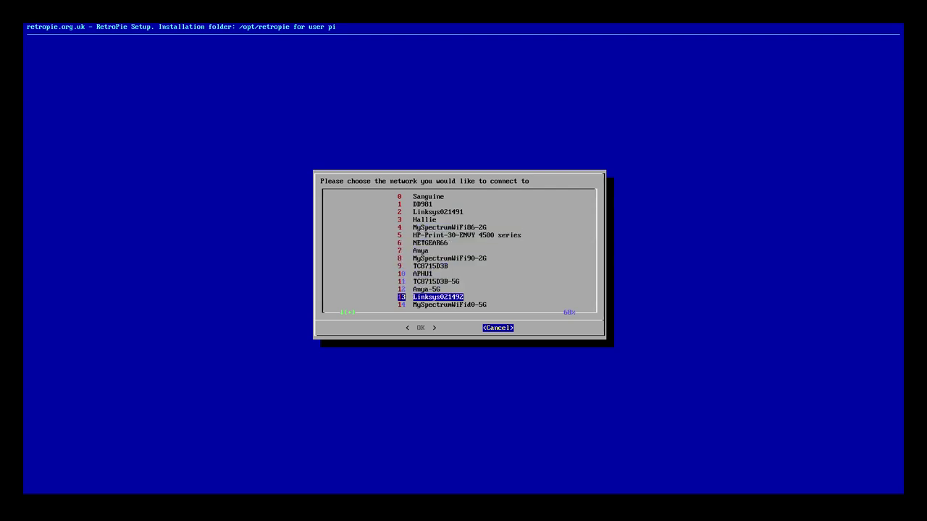
key(Left)
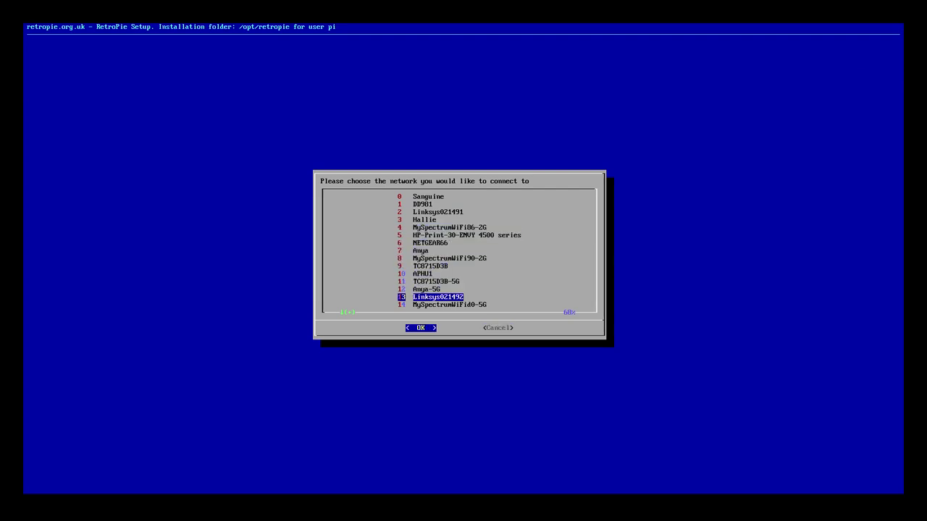
key(Return)
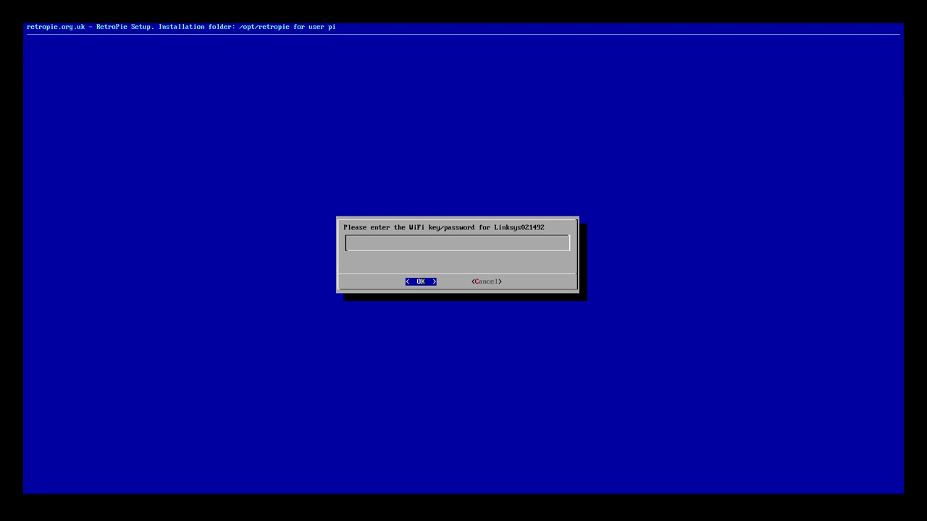
key(Return)
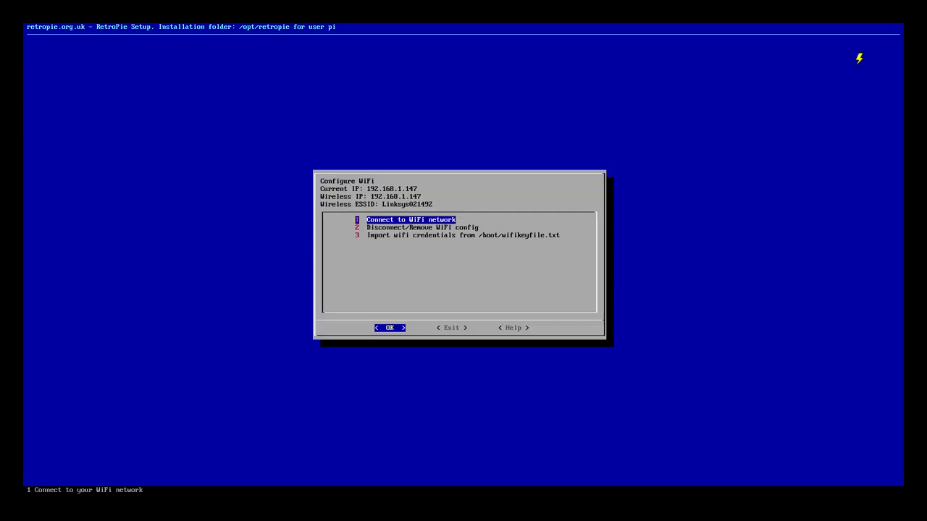
key(Down)
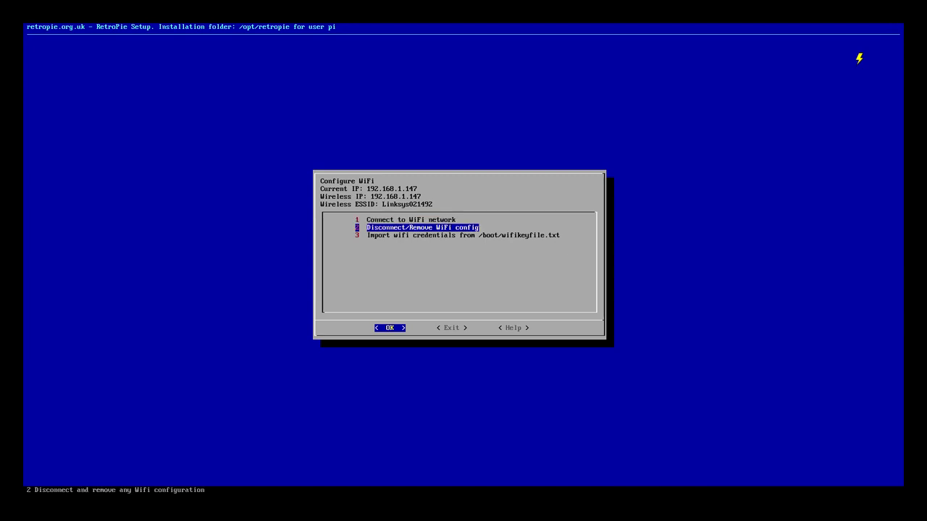
Step: Review the remaining WiFi configuration options and exit the WiFi settings
key(Down)
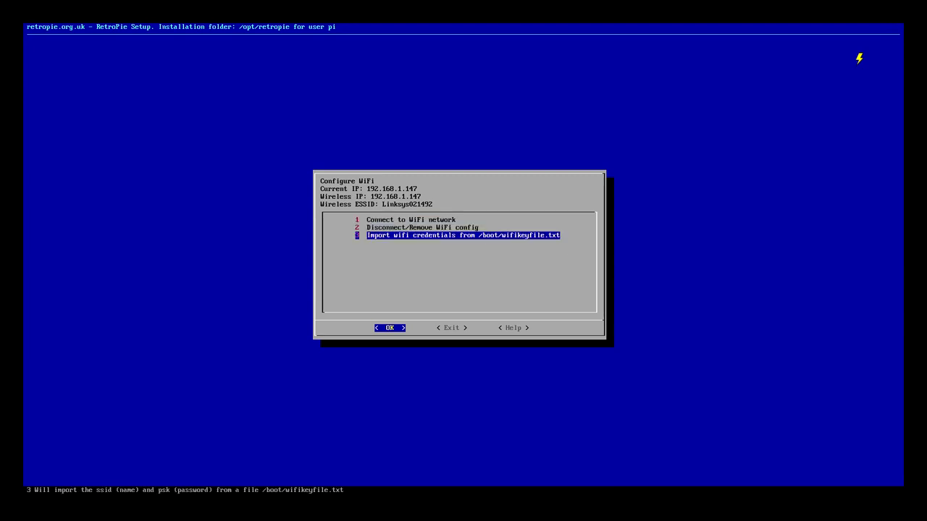
key(Right)
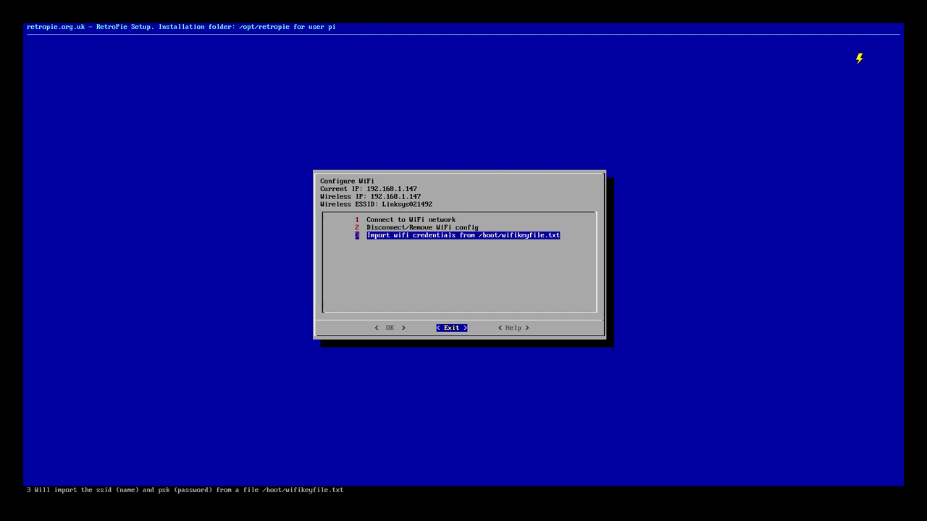
key(Up)
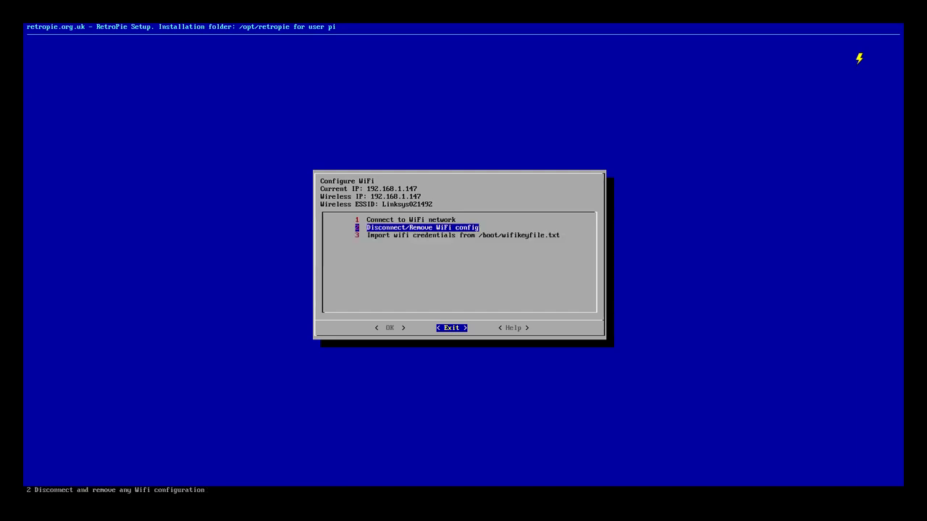
key(Return)
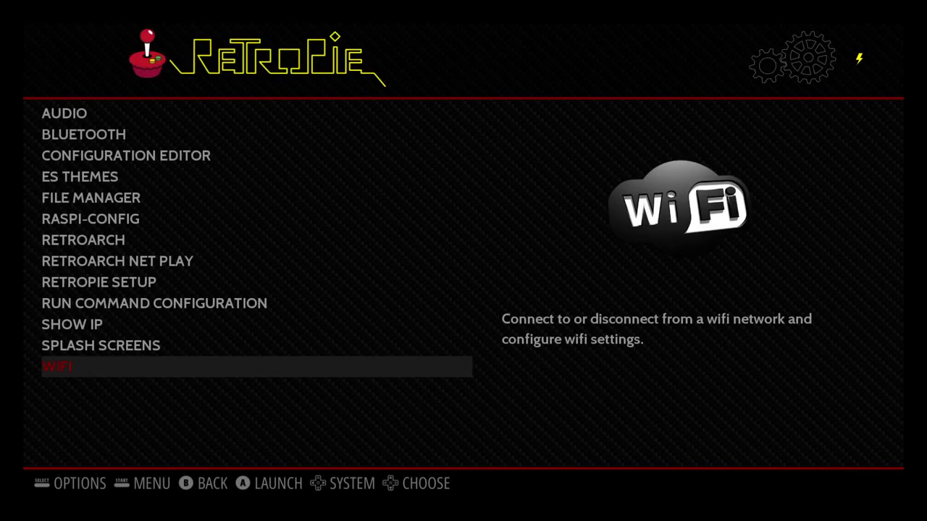
Step: Launch RetroPie Setup from the RetroPie configuration system and acknowledge the licence notice
key(Up)
key(Up)
key(Up)
key(Up)
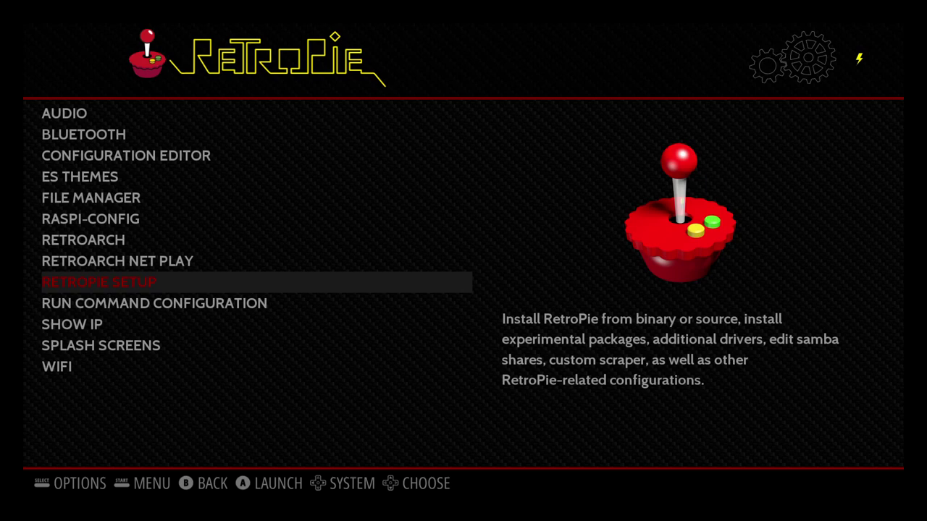
key(Escape)
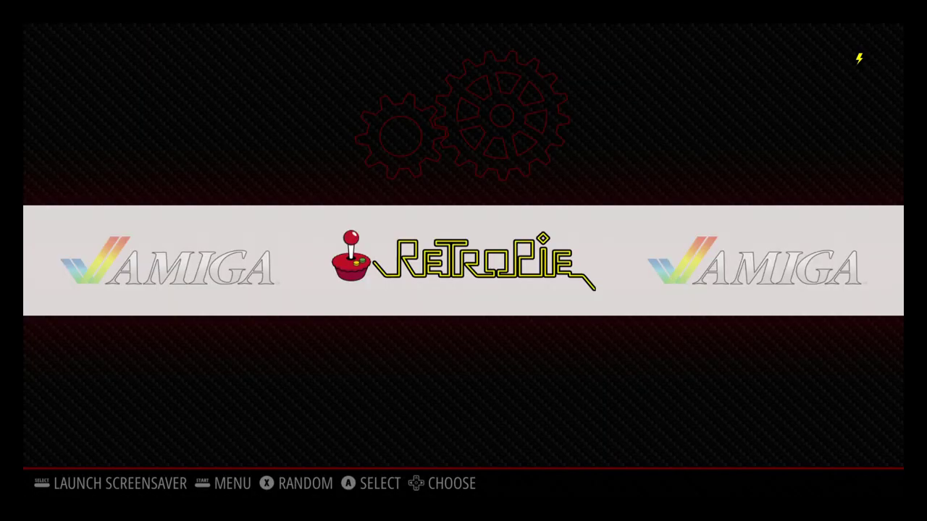
key(Return)
key(Return)
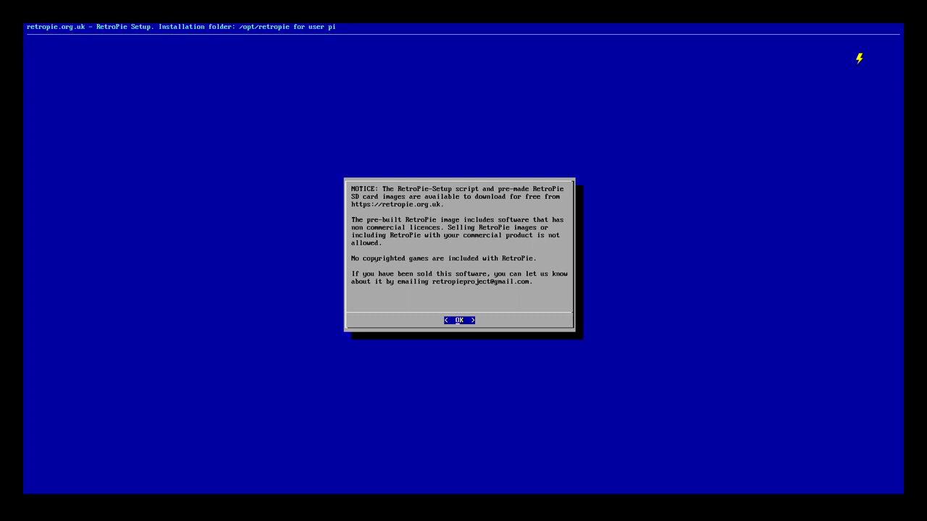
key(Return)
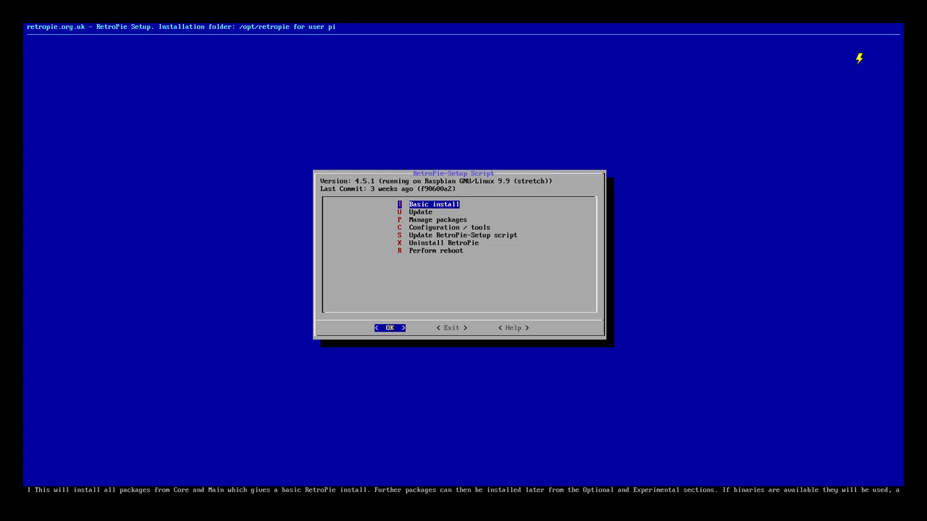
Step: Update all installed RetroPie packages, including the underlying OS packages, and acknowledge the messages
key(Down)
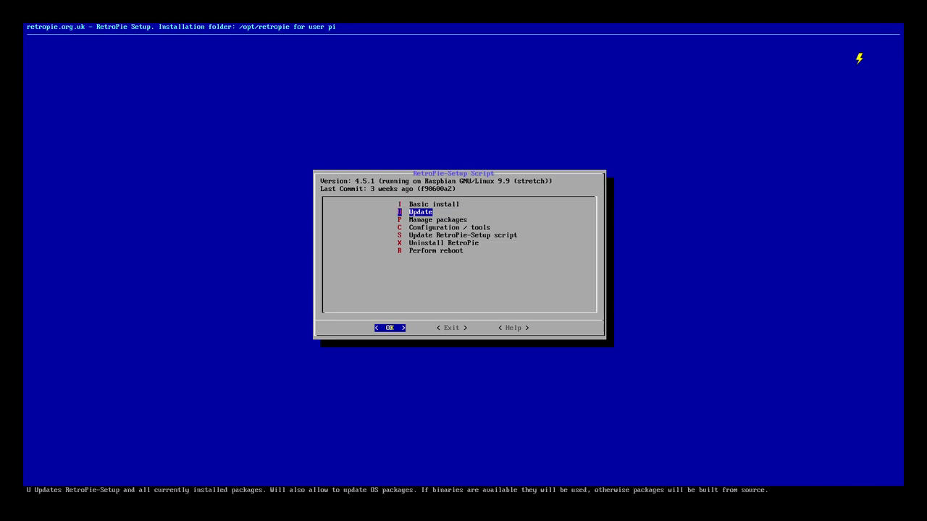
key(Return)
key(Left)
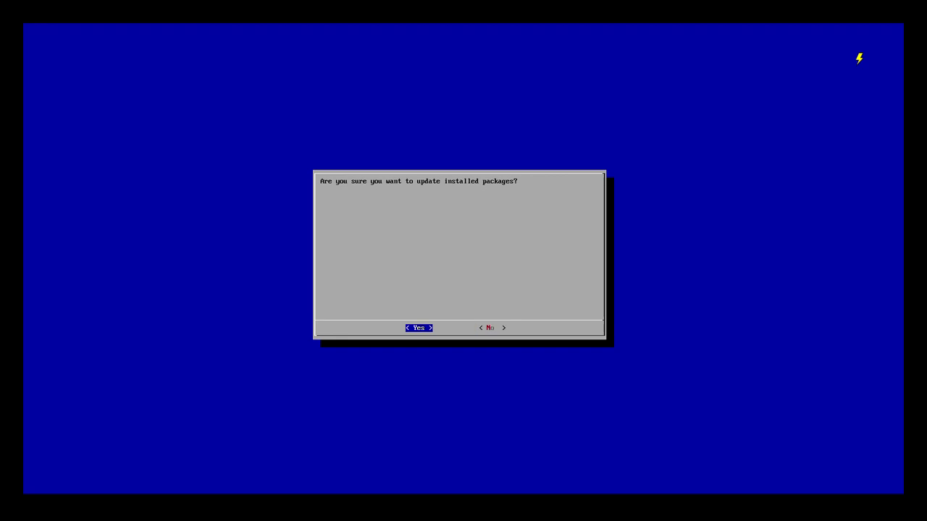
key(Return)
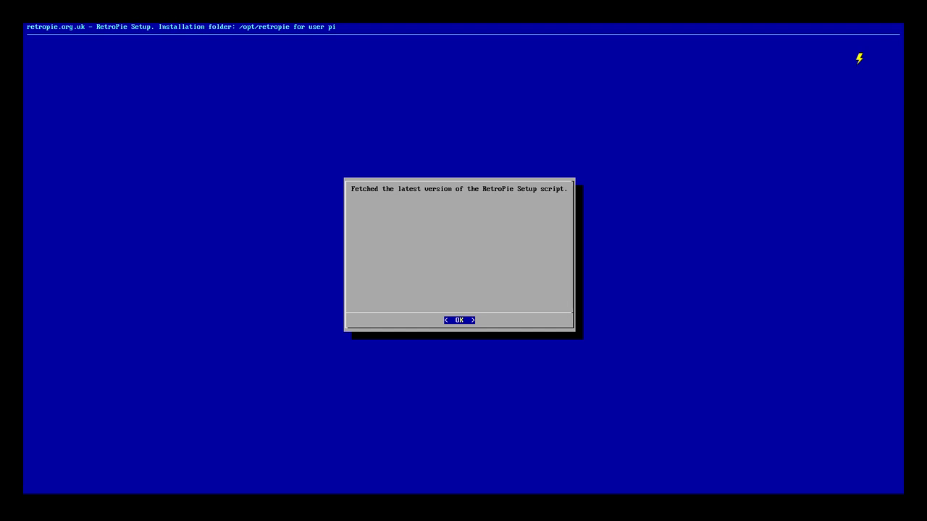
key(Return)
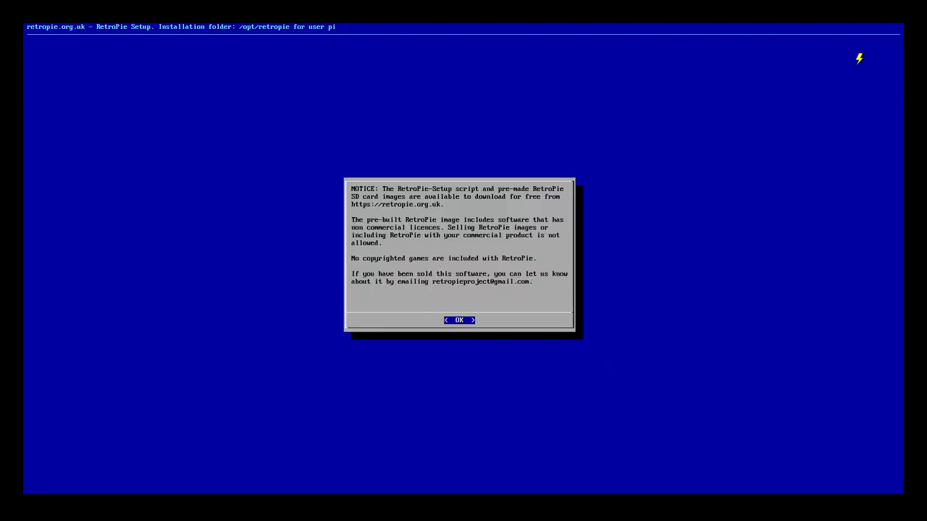
key(Return)
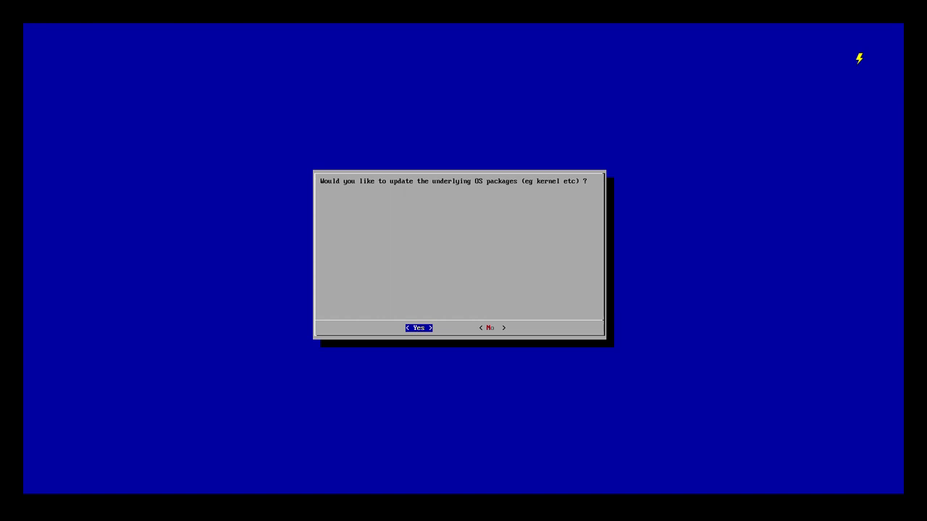
key(Return)
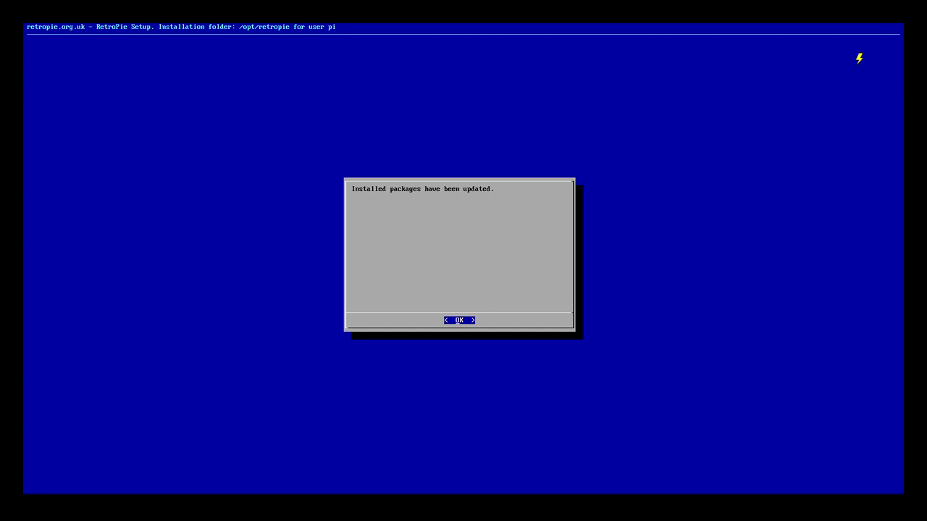
key(Return)
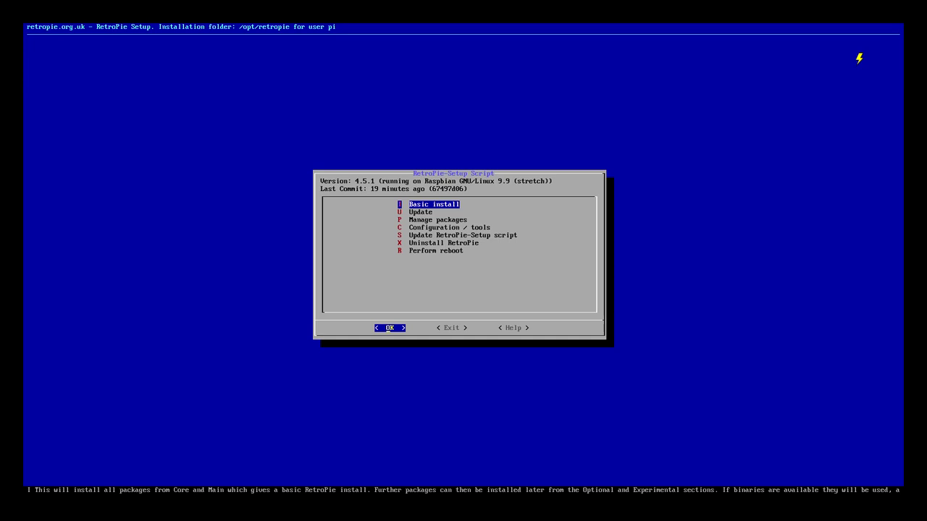
Step: Run and confirm the basic install of all Core and Main packages
key(Return)
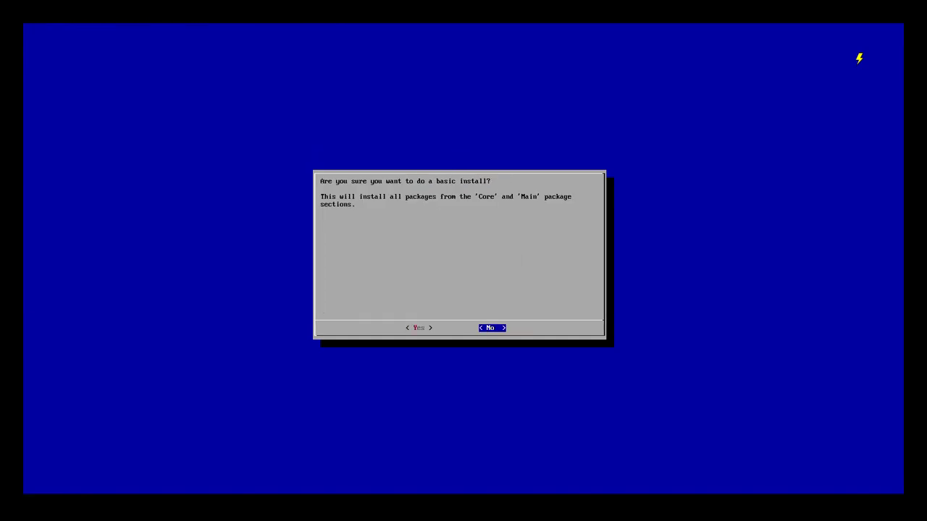
key(Left)
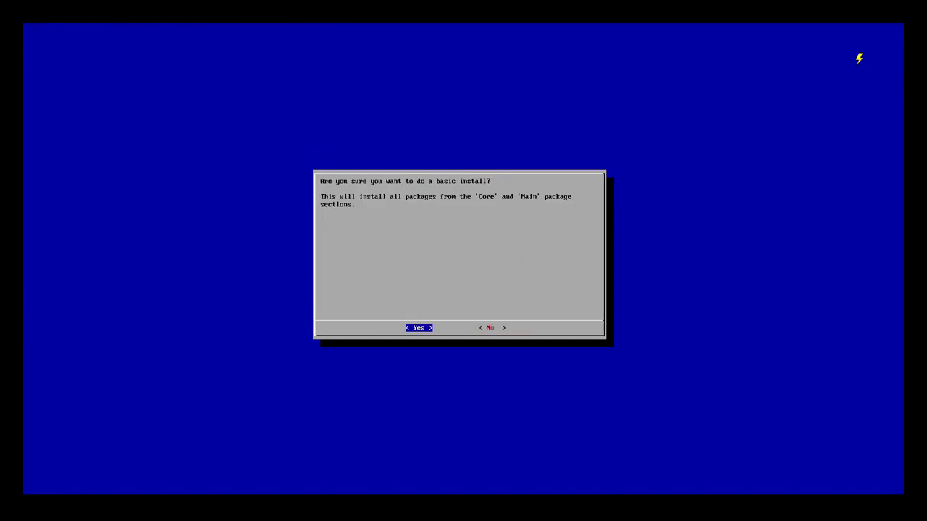
key(Return)
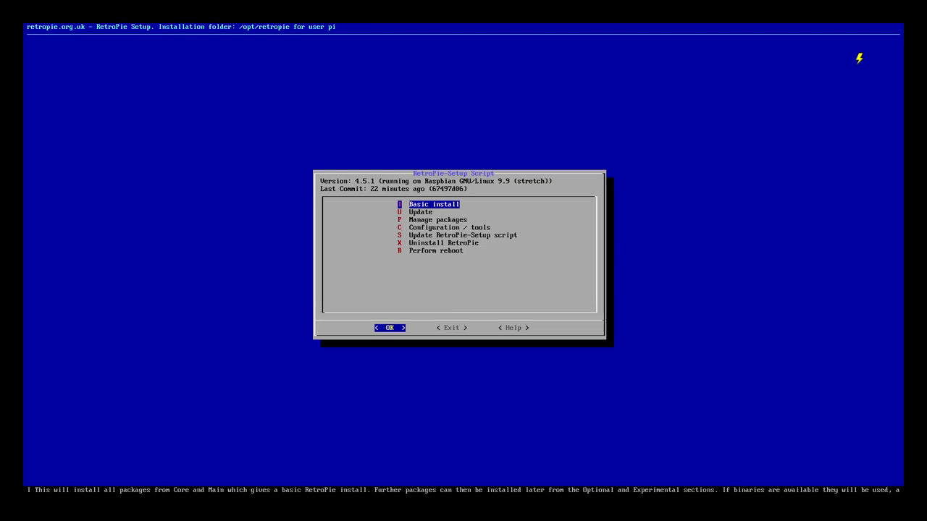
Step: Install/update all core packages from binary in the package management, and return to the package categories
key(Right)
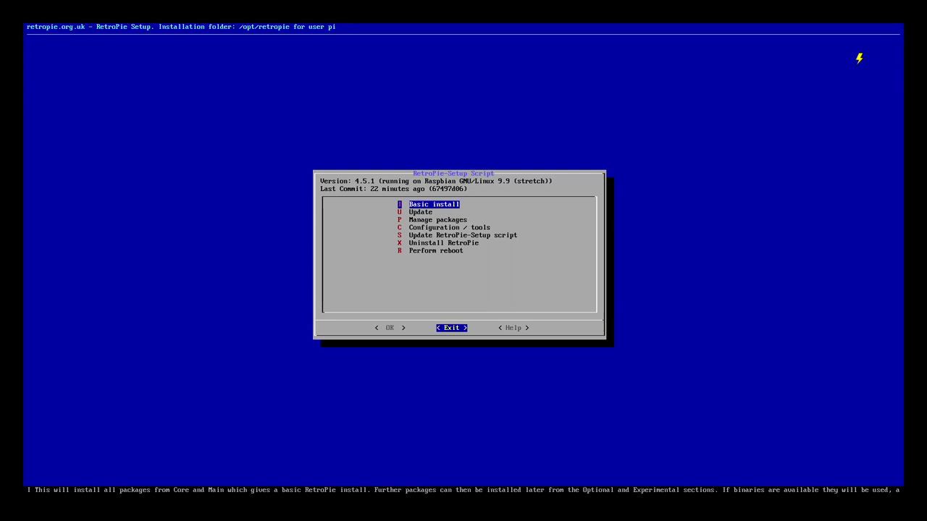
key(Left)
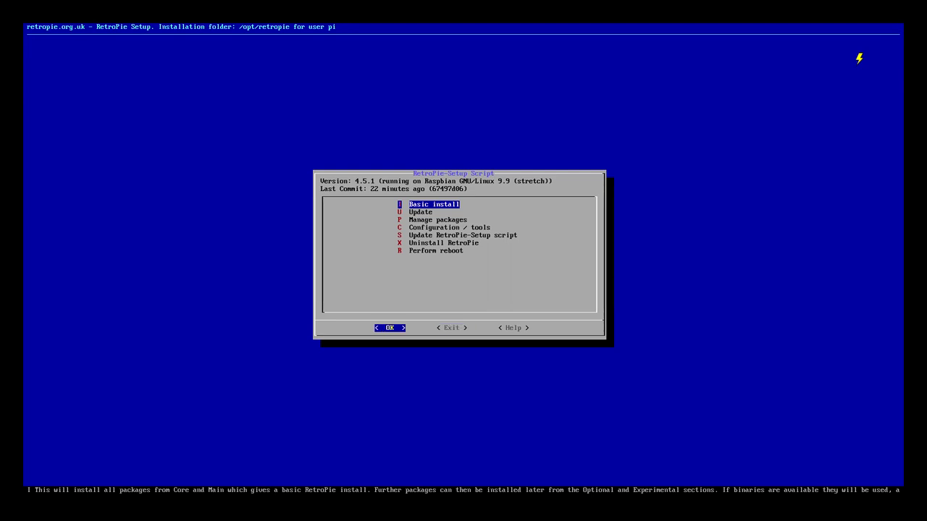
key(Down)
key(Down)
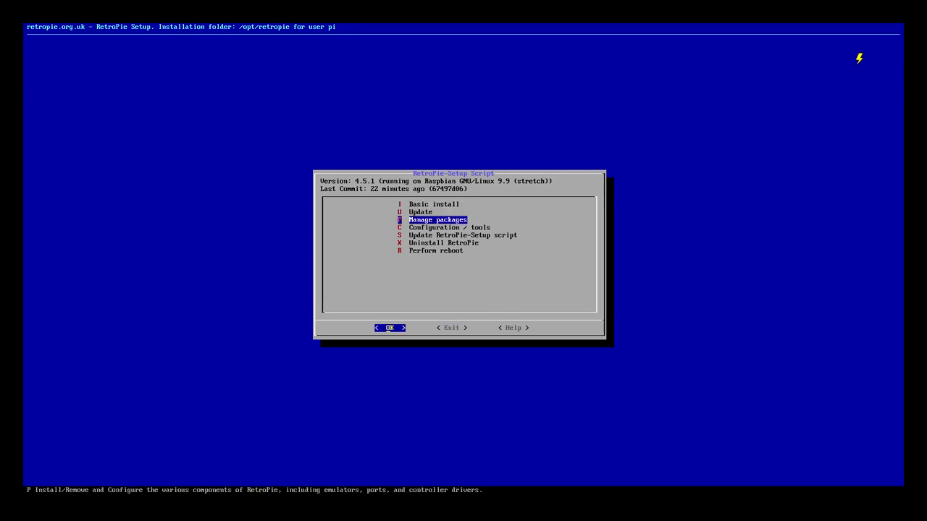
key(Return)
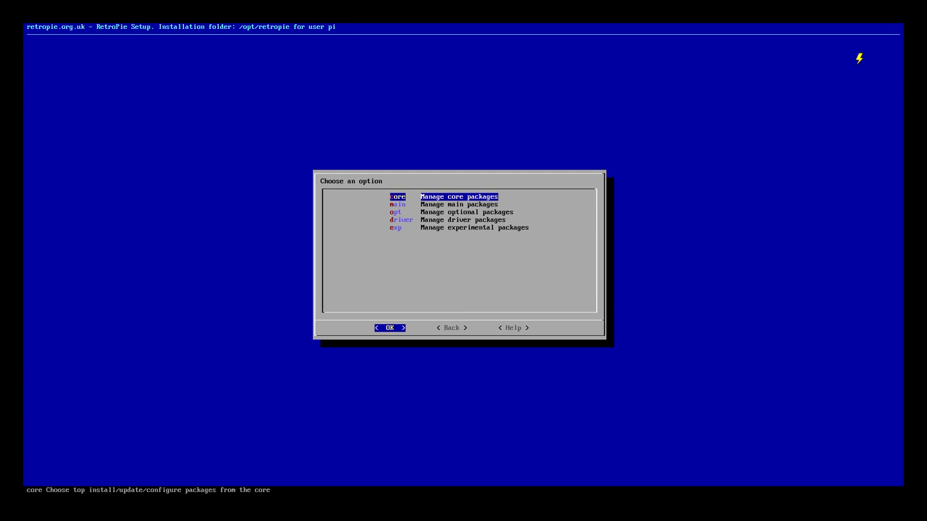
key(Return)
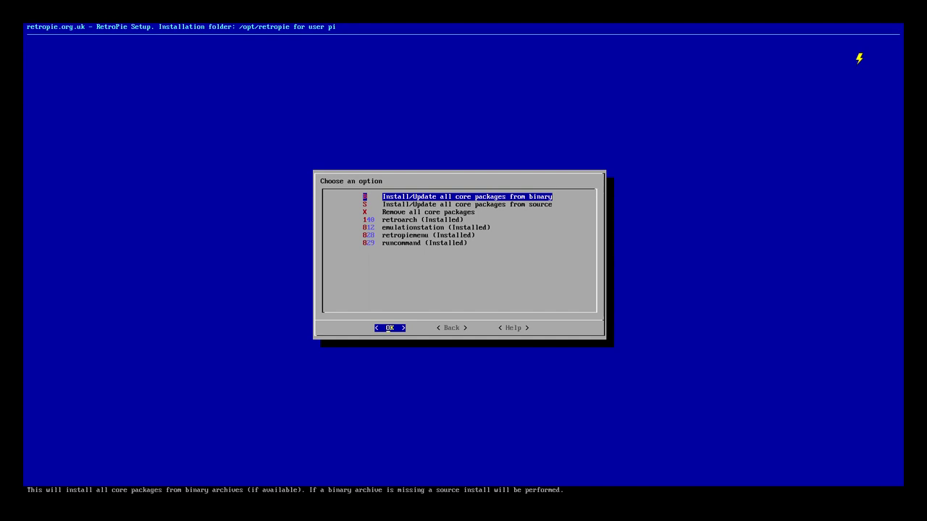
key(Return)
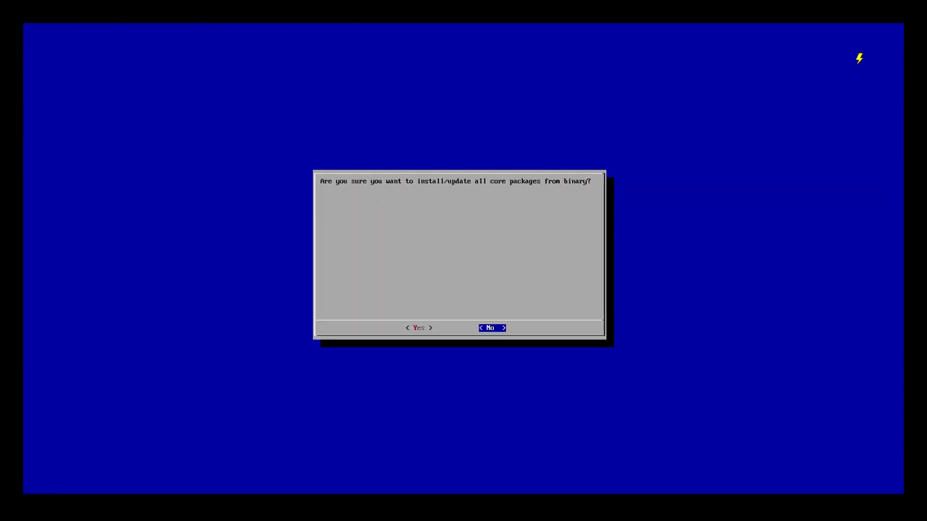
key(Left)
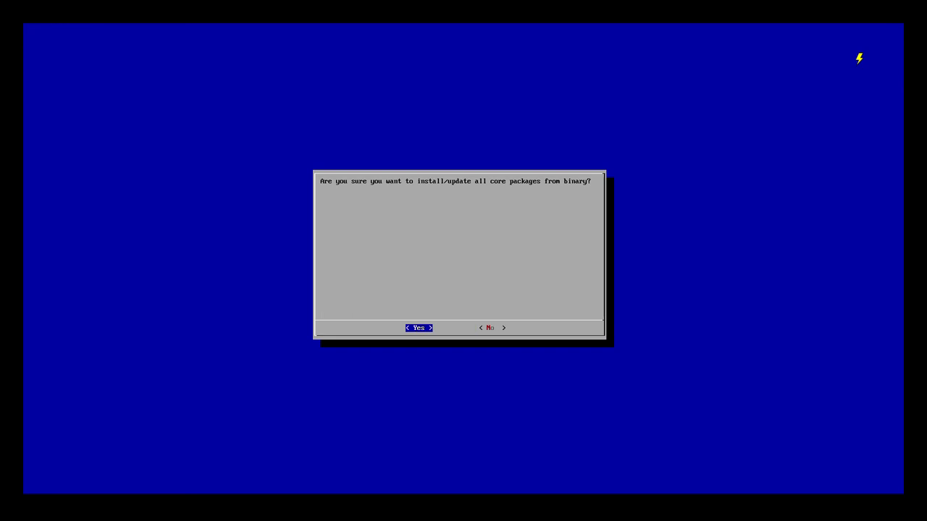
key(Return)
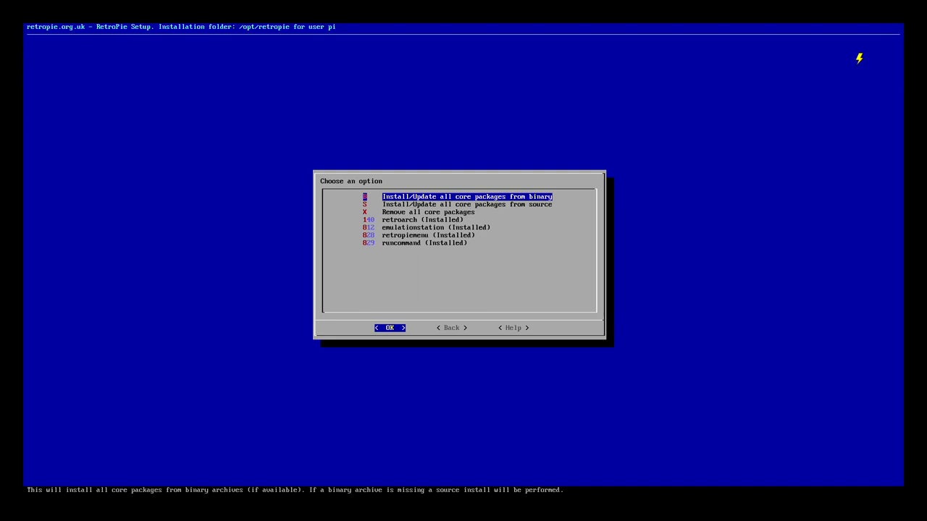
key(Right)
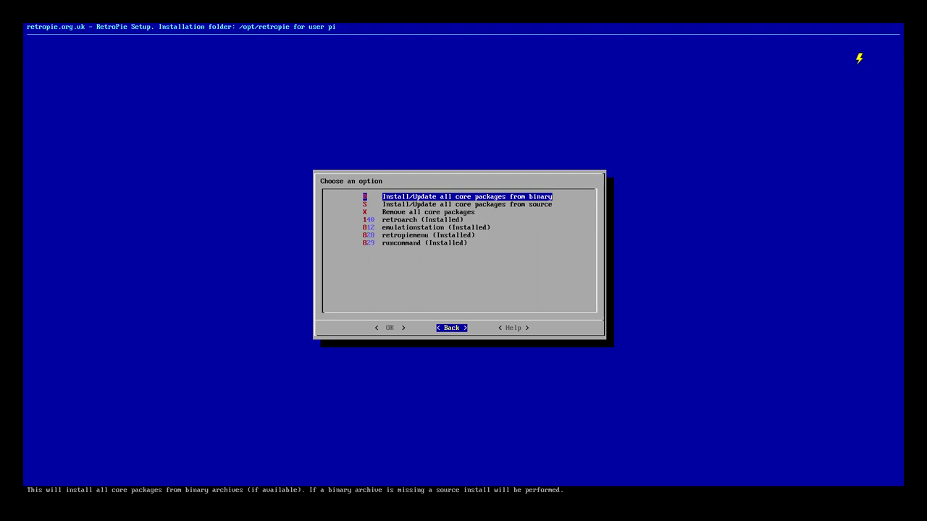
key(Return)
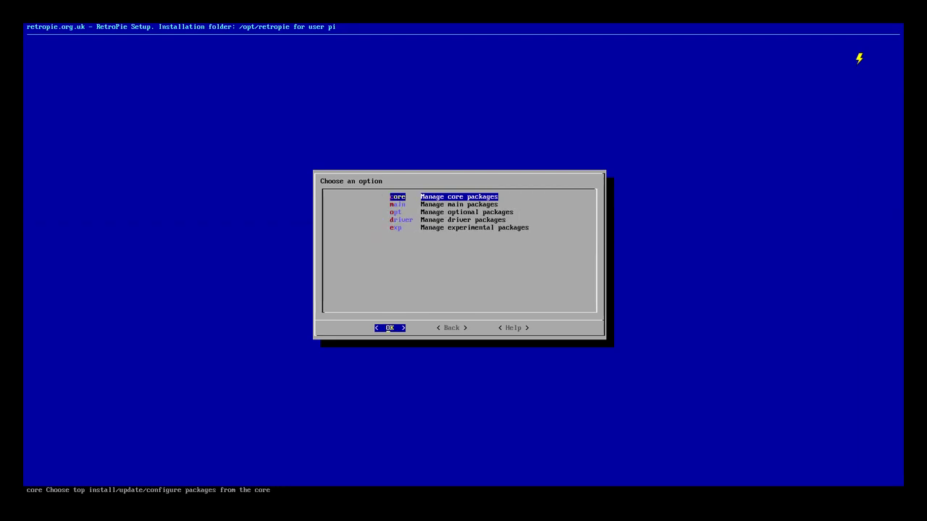
Step: Install/update all main packages from binary, and return to the package categories
key(Down)
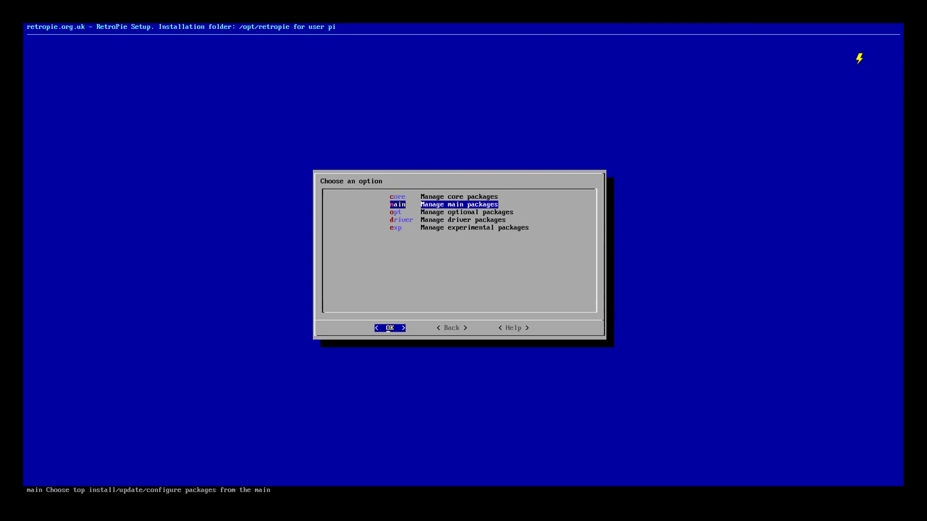
key(Return)
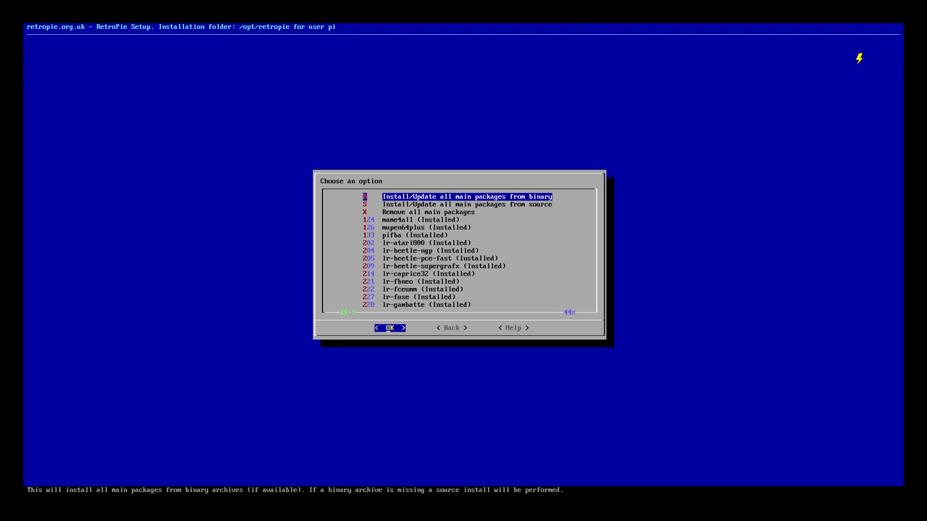
key(Return)
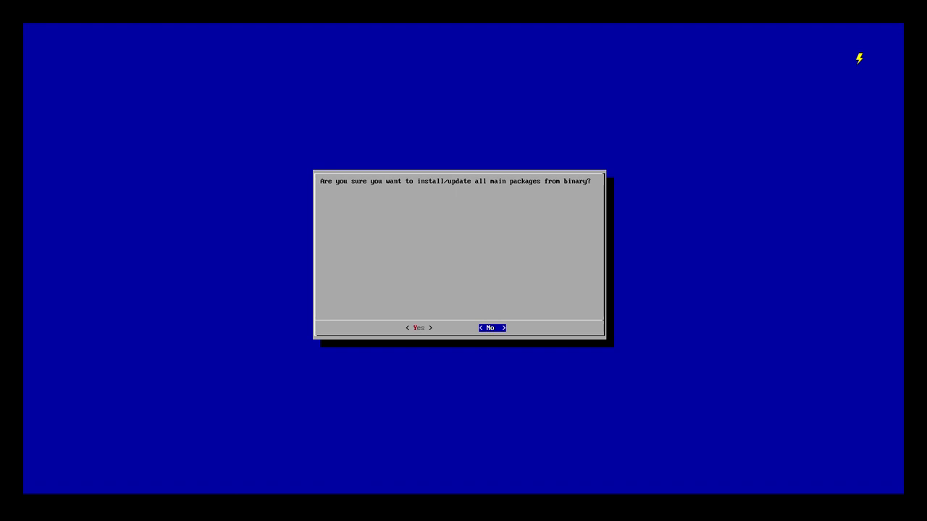
key(Left)
key(Return)
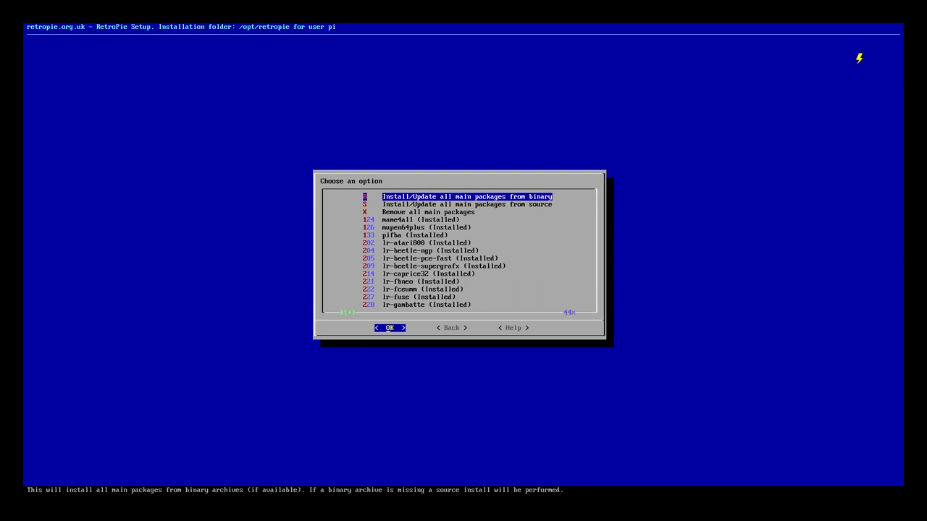
key(Right)
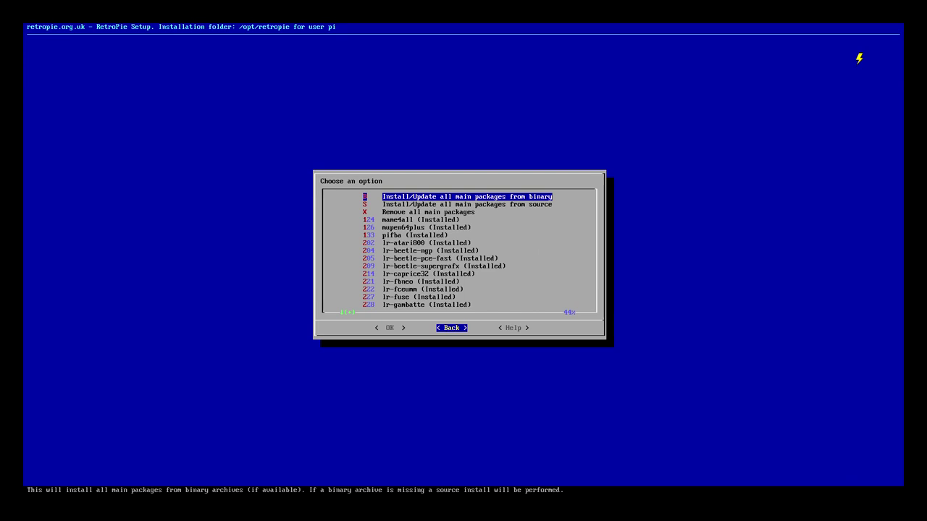
key(Return)
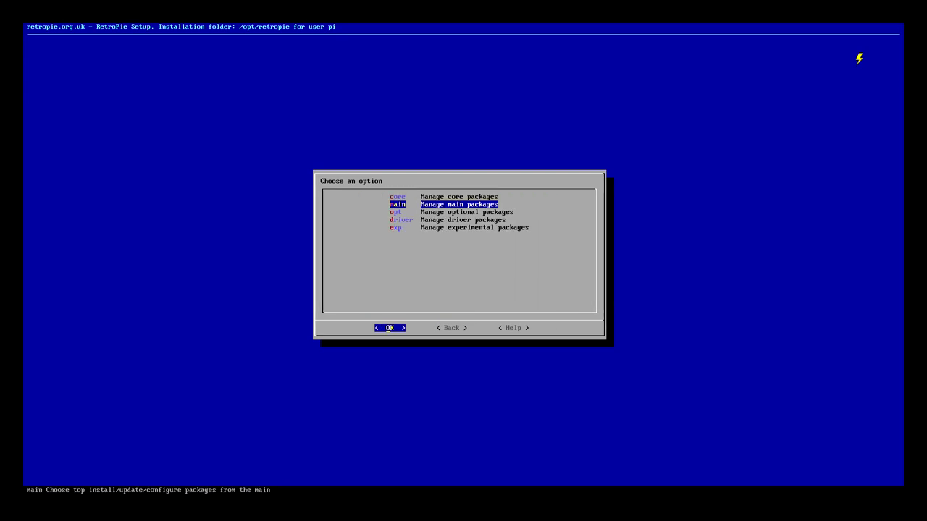
key(Tab)
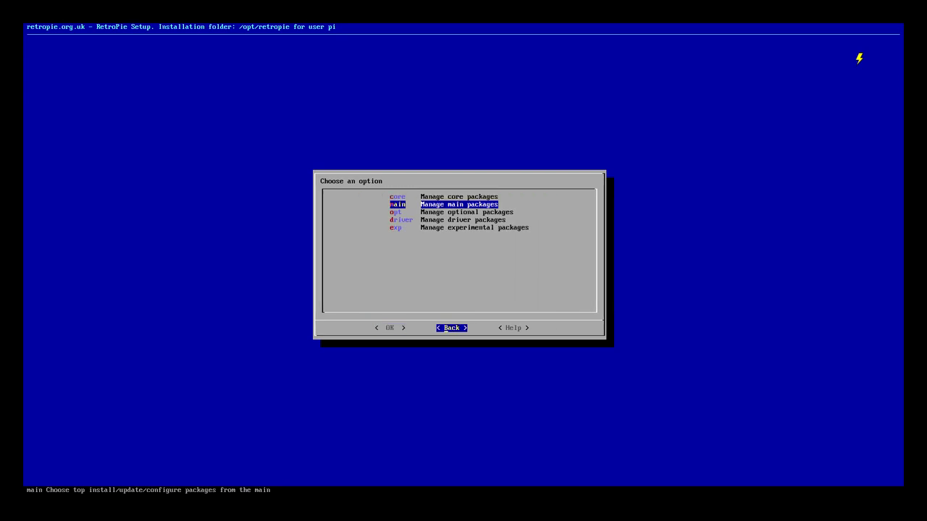
Step: Leave the package management, perform a reboot of the machine from the RetroPie-Setup script and confirm it
key(Return)
key(Tab)
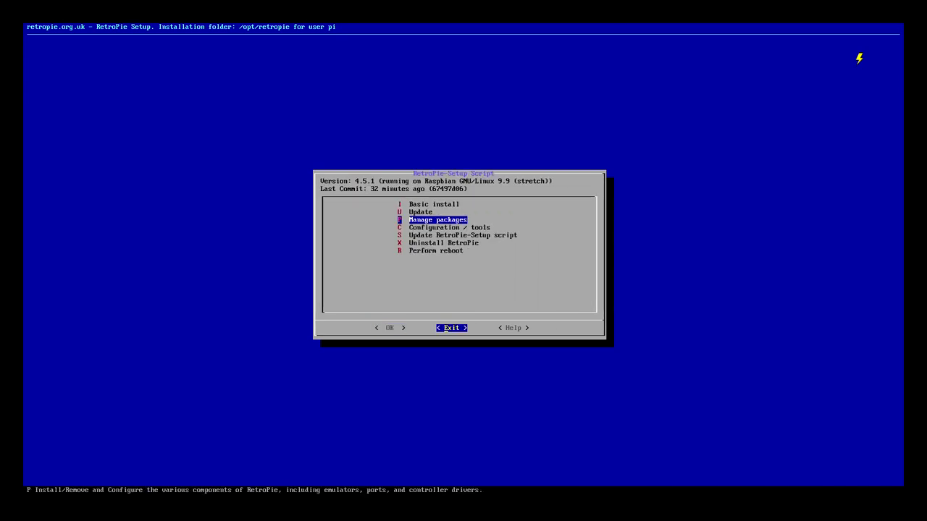
key(Down)
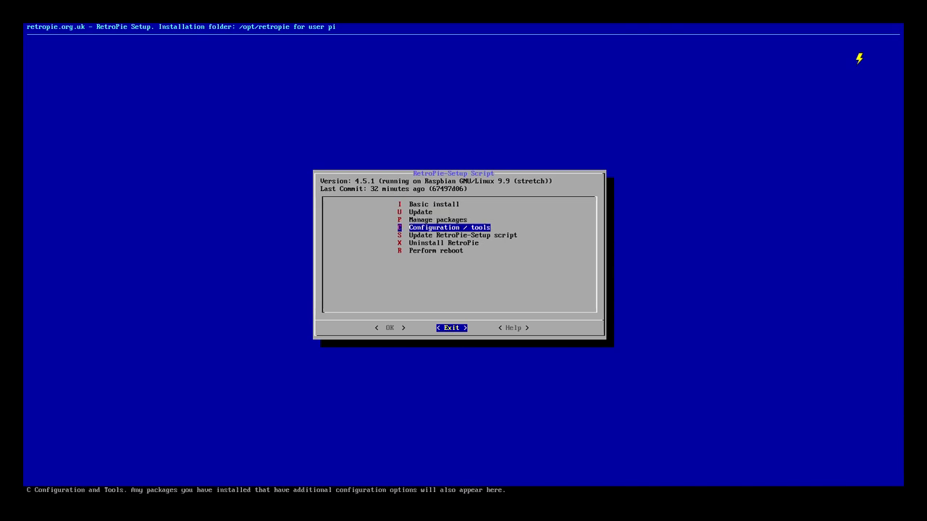
key(Left)
key(Down)
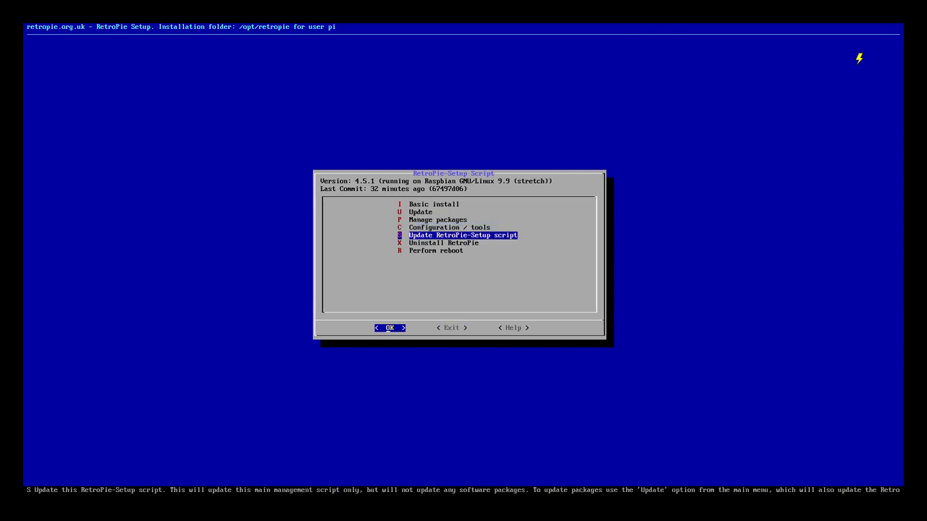
key(Down)
key(Down)
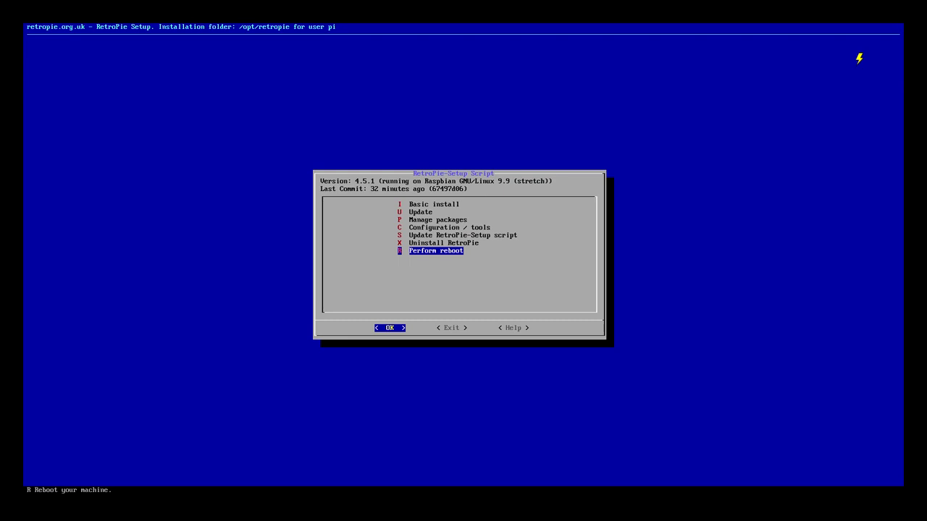
key(Return)
key(Left)
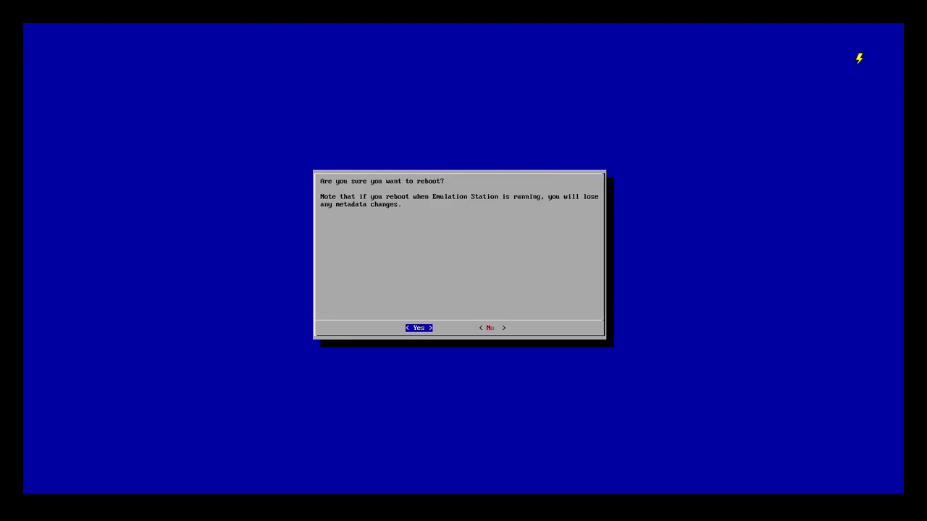
key(Return)
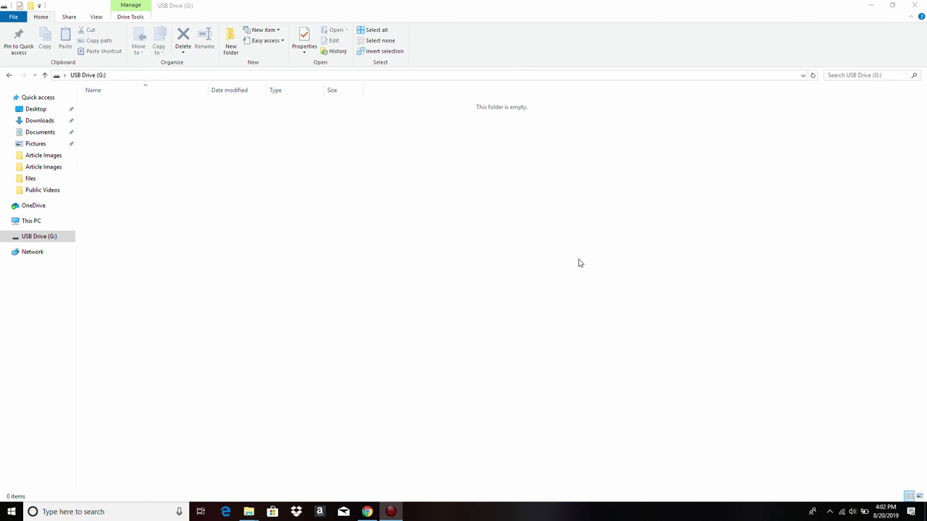
Step: In File Explorer on the Windows PC, create a folder named retropie-mount on the empty USB drive and minimize the window
right_click(312, 179)
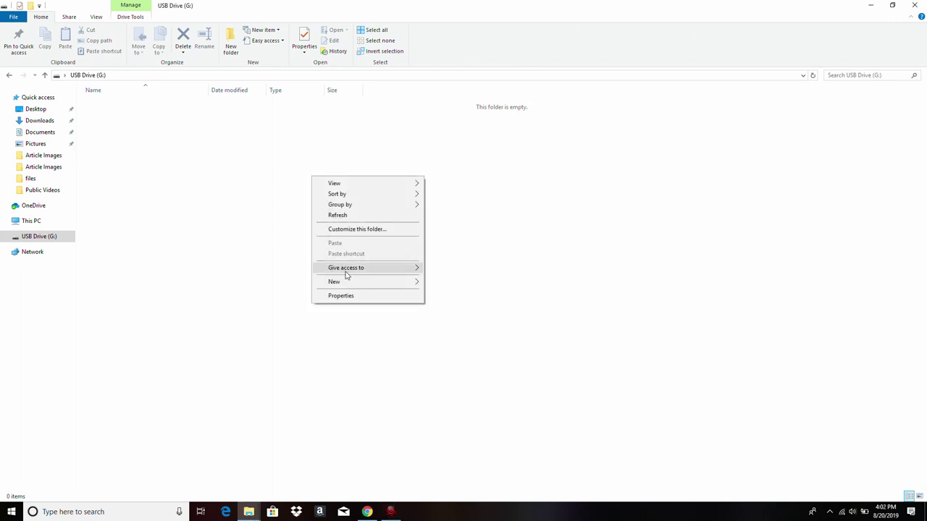
click(375, 283)
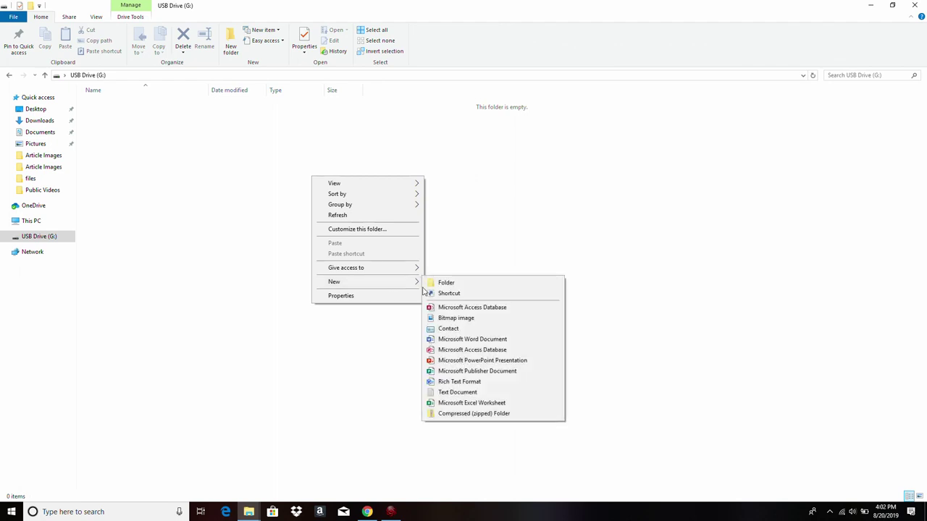
click(435, 283)
text(retropie-mount)
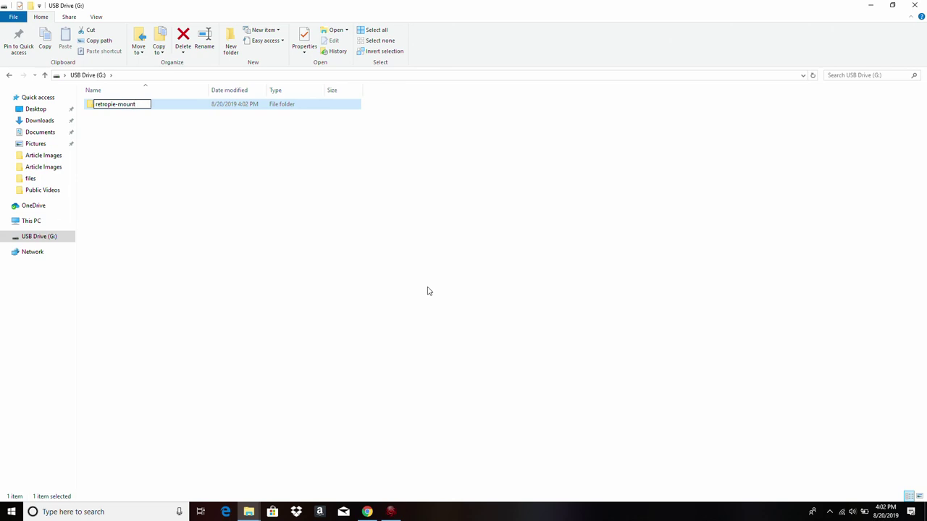
key(Return)
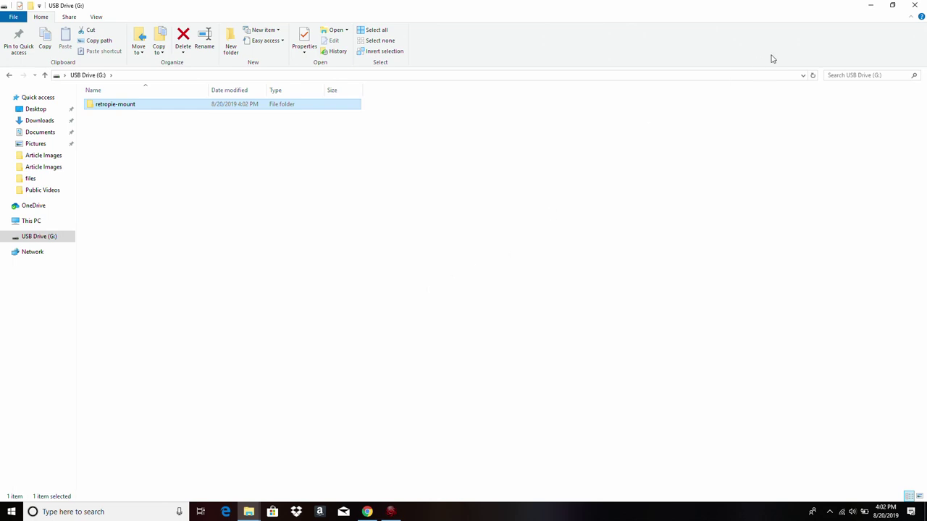
click(868, 6)
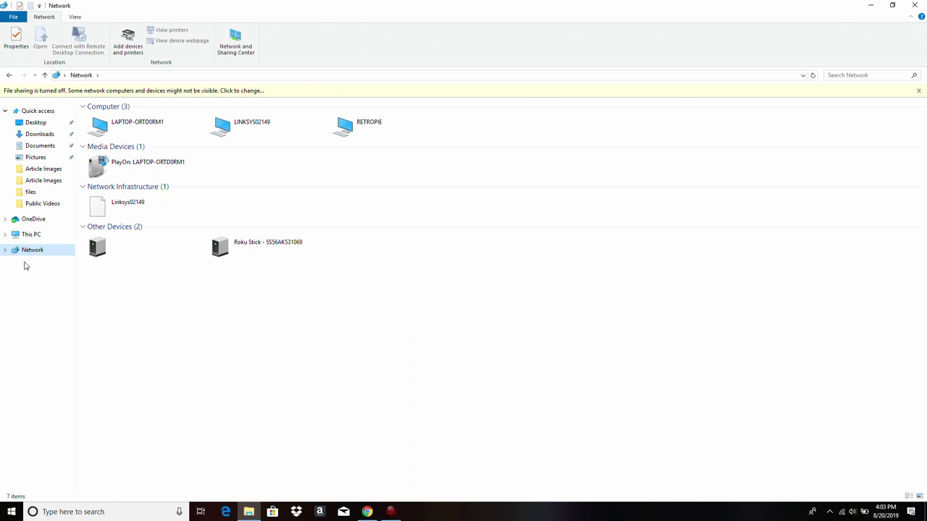
Step: Open the RETROPIE computer on the network and go into its shared roms folder
right_click(364, 136)
click(380, 140)
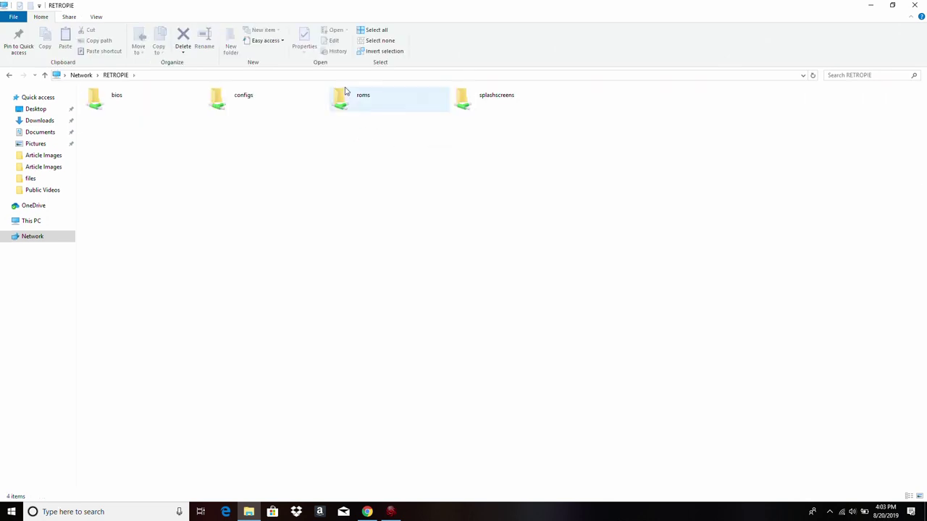
double_click(345, 100)
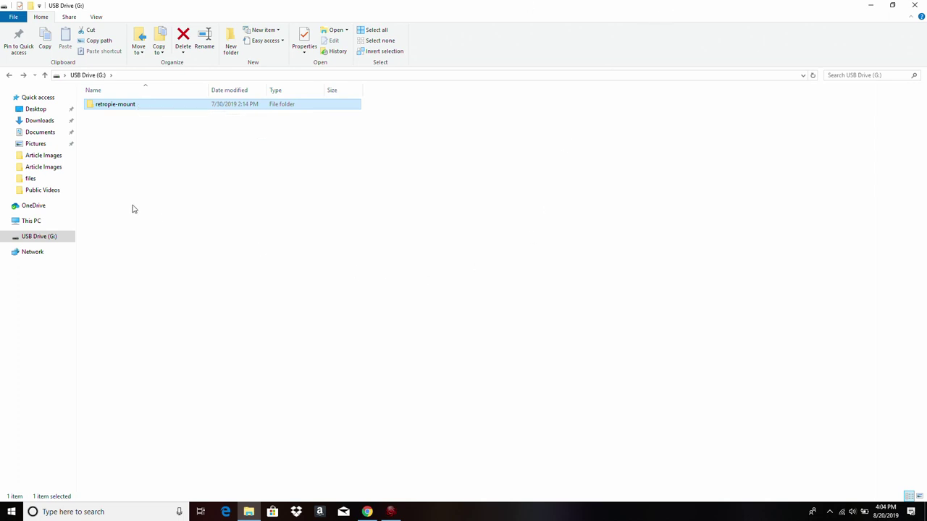
Step: Open the roms folder inside the retropie-mount folder on the USB drive
click(159, 193)
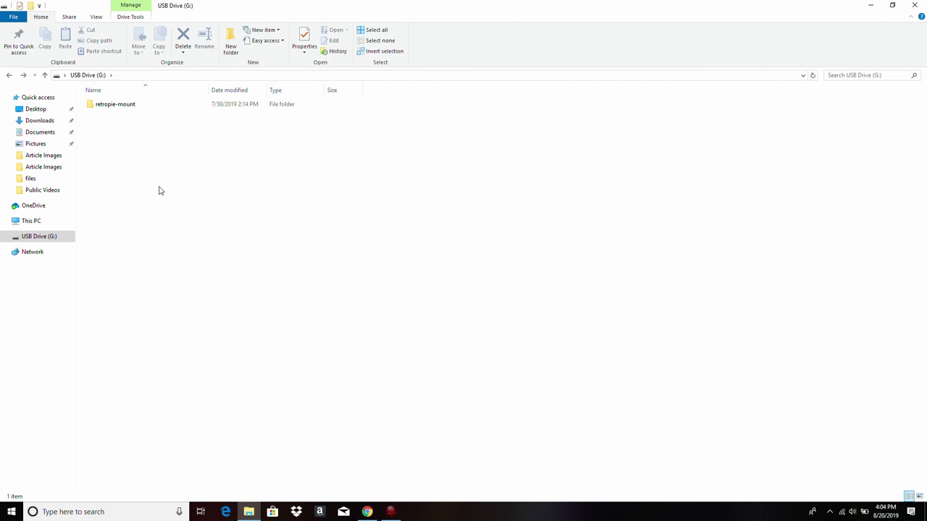
click(114, 110)
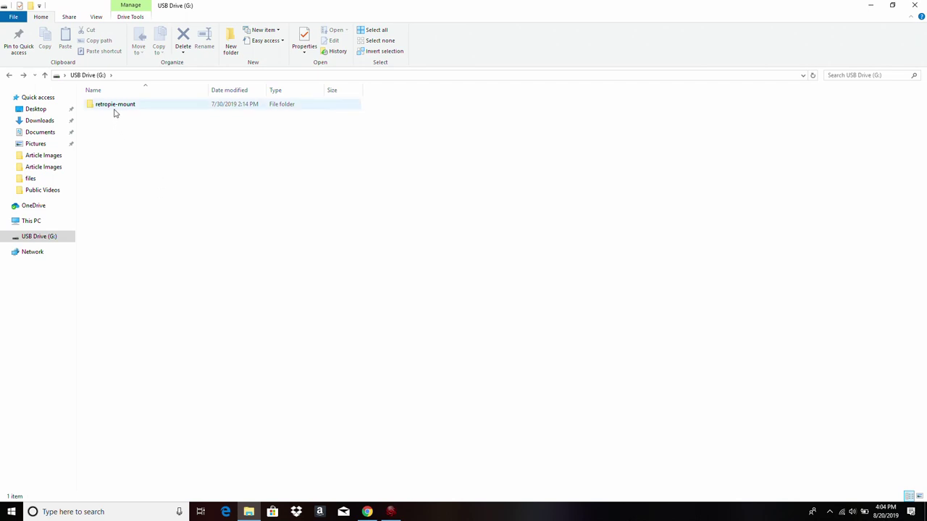
double_click(114, 113)
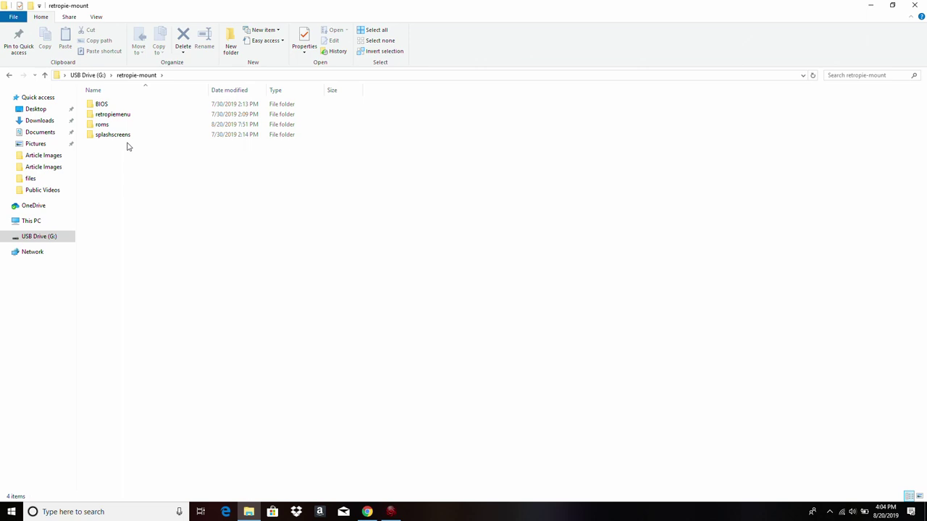
double_click(120, 125)
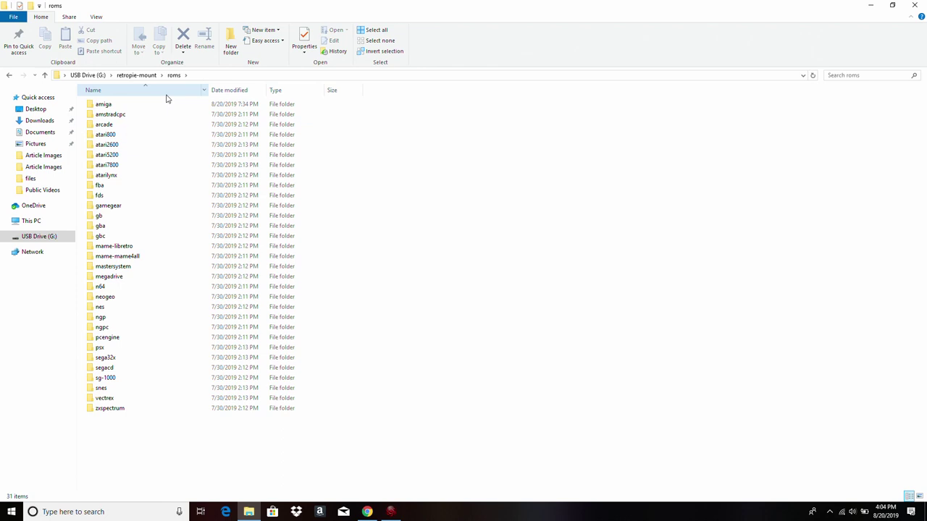